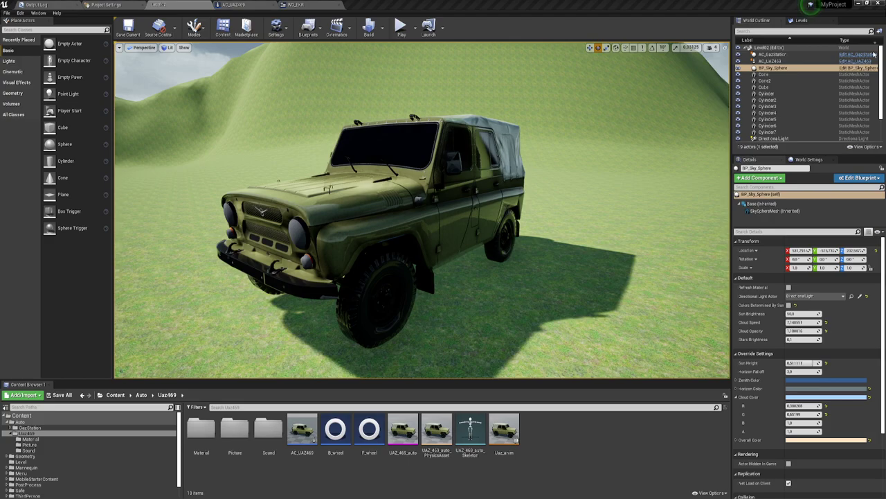
Step: Bring up the WG_EKR widget designer with the tachometer and speedometer dashboard
{"action": "left_click", "coordinate": [297, 5]}
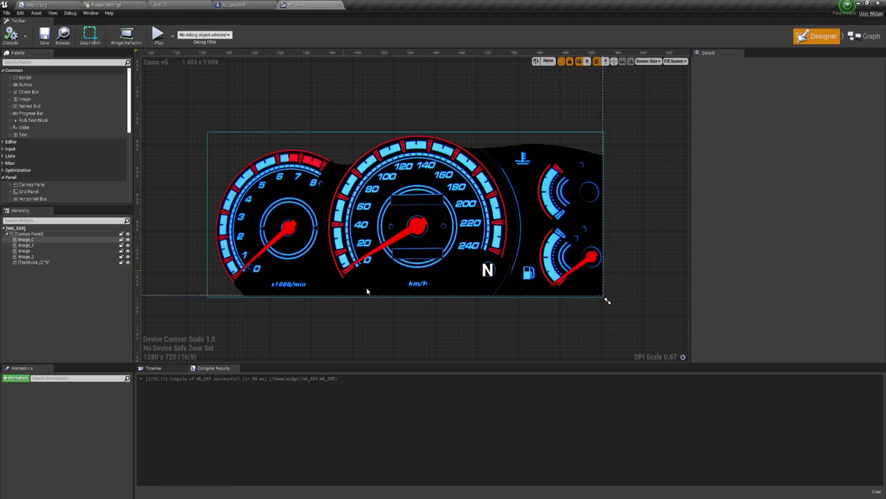
Step: Select the speedometer needle Image_2 and set its render transform angle to -45
{"action": "left_click", "coordinate": [417, 231]}
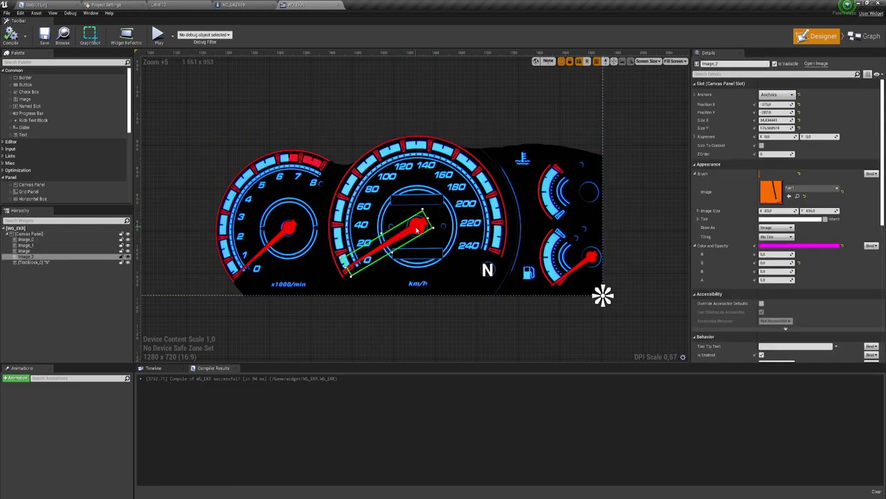
{"action": "scroll", "coordinate": [774, 191], "scroll_direction": "down", "scroll_amount": 3}
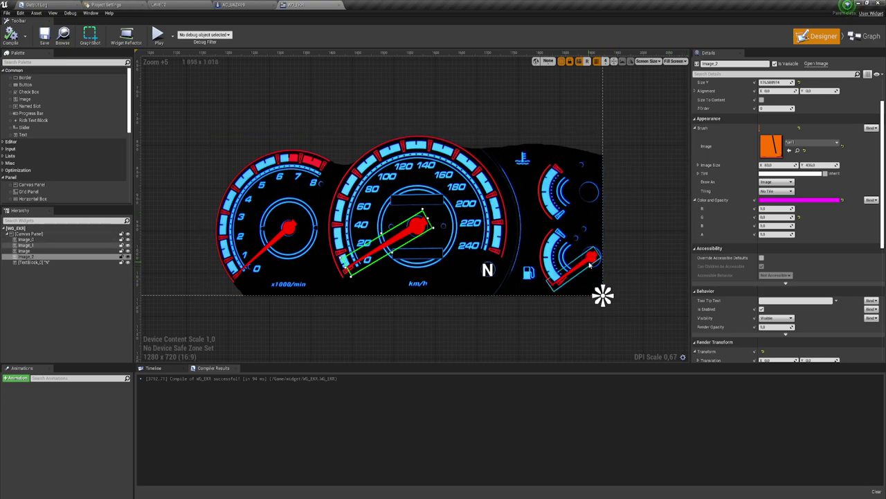
{"action": "scroll", "coordinate": [776, 258], "scroll_direction": "down", "scroll_amount": 2}
{"action": "scroll", "coordinate": [777, 258], "scroll_direction": "down", "scroll_amount": 2}
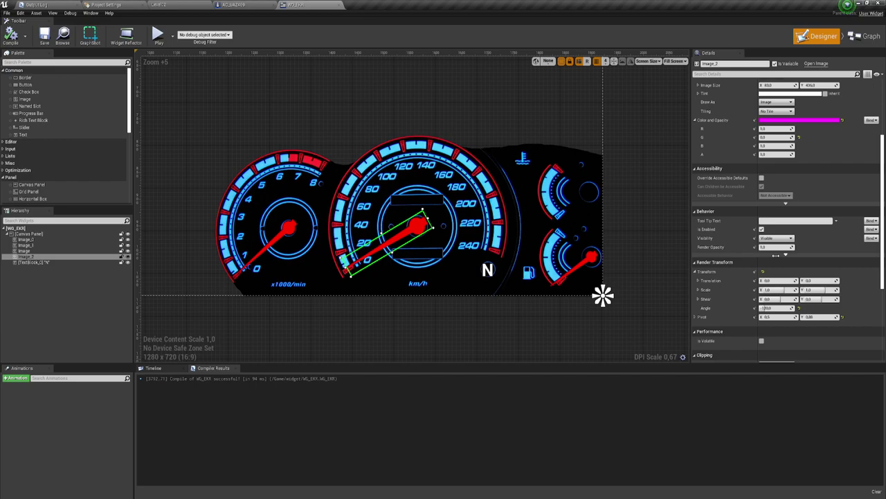
{"action": "scroll", "coordinate": [776, 259], "scroll_direction": "down", "scroll_amount": 2}
{"action": "scroll", "coordinate": [777, 258], "scroll_direction": "down", "scroll_amount": 2}
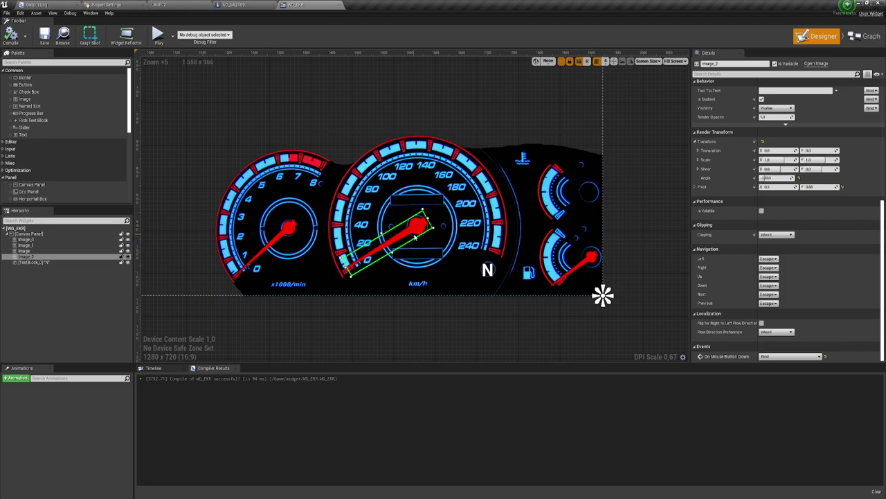
{"action": "left_click", "coordinate": [767, 178]}
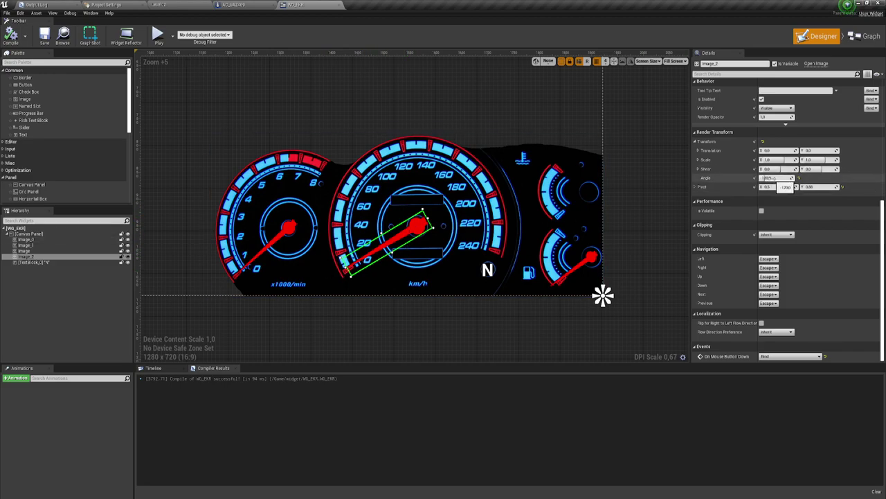
{"action": "type", "text": "-45"}
{"action": "key", "text": "Return"}
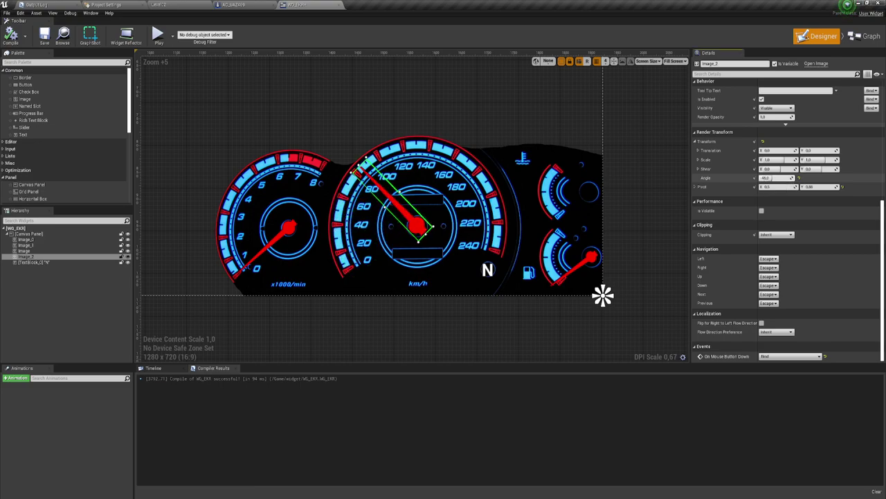
Step: Scrub the needle angle and commit the value that rests it at 0 km/h
{"action": "left_click_drag", "start_coordinate": [766, 177], "coordinate": [789, 178]}
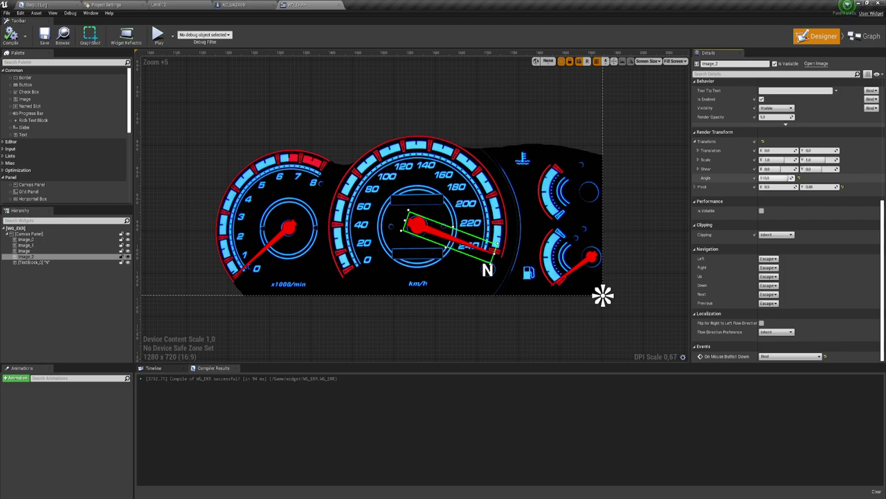
{"action": "left_click_drag", "start_coordinate": [789, 178], "coordinate": [757, 178]}
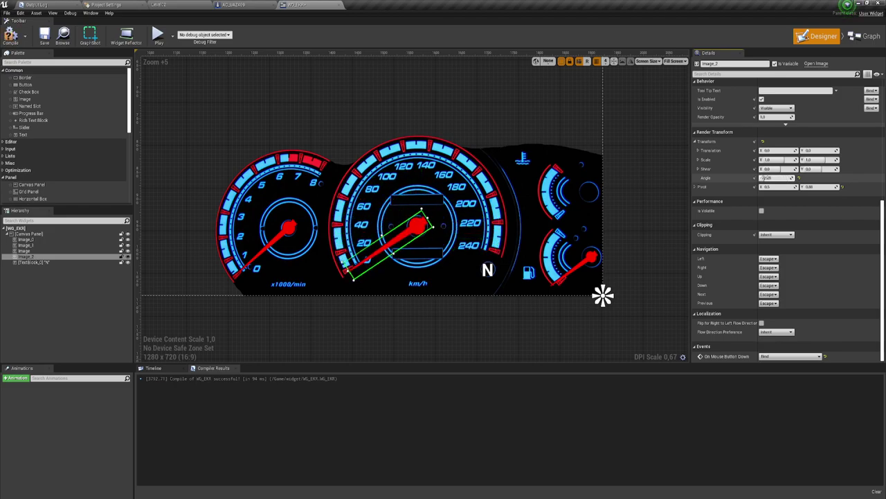
{"action": "left_click", "coordinate": [766, 178]}
{"action": "key", "text": "BackSpace"}
{"action": "key", "text": "Return"}
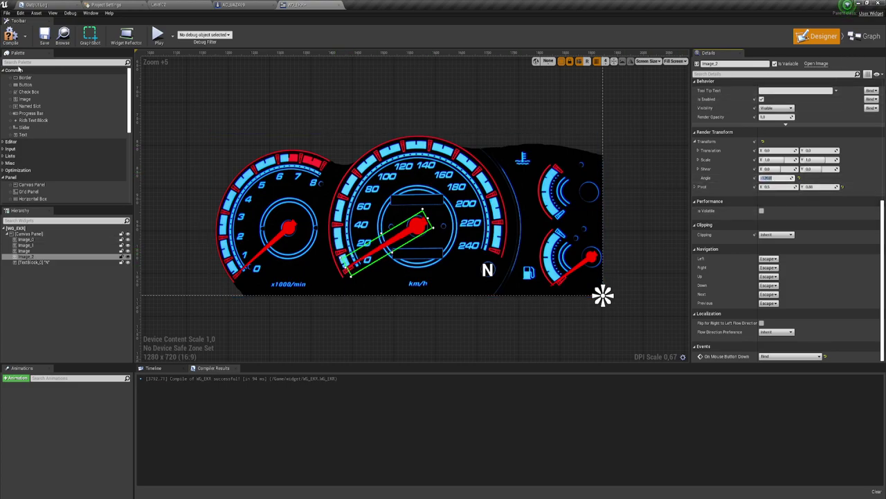
Step: Create a new function named WG_Speed in the widget's graph
{"action": "left_click", "coordinate": [865, 36]}
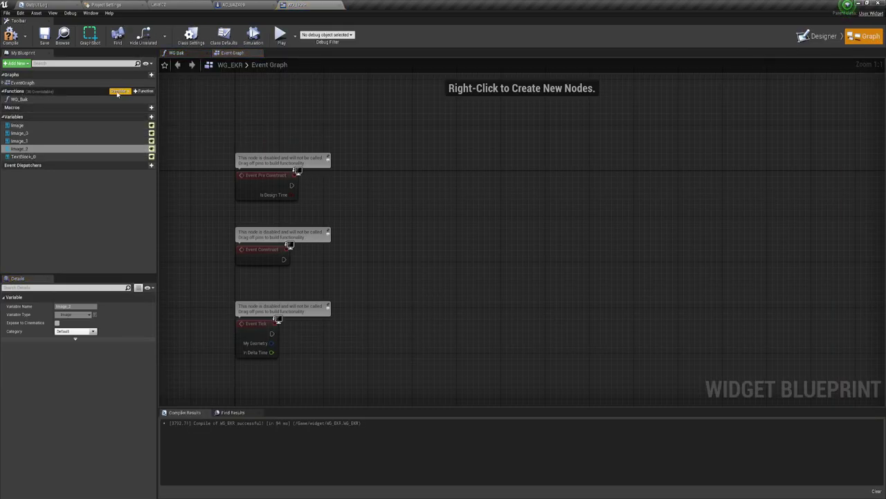
{"action": "left_click", "coordinate": [143, 91]}
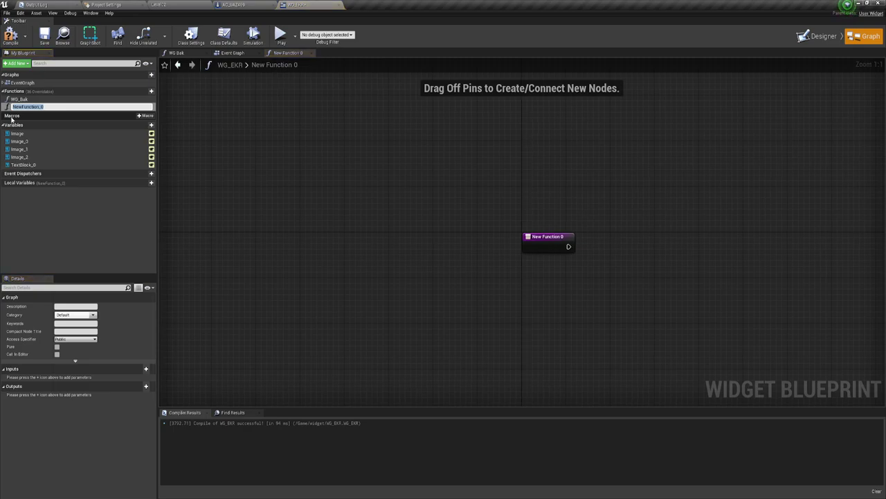
{"action": "type", "text": "WG_Speed"}
{"action": "key", "text": "Return"}
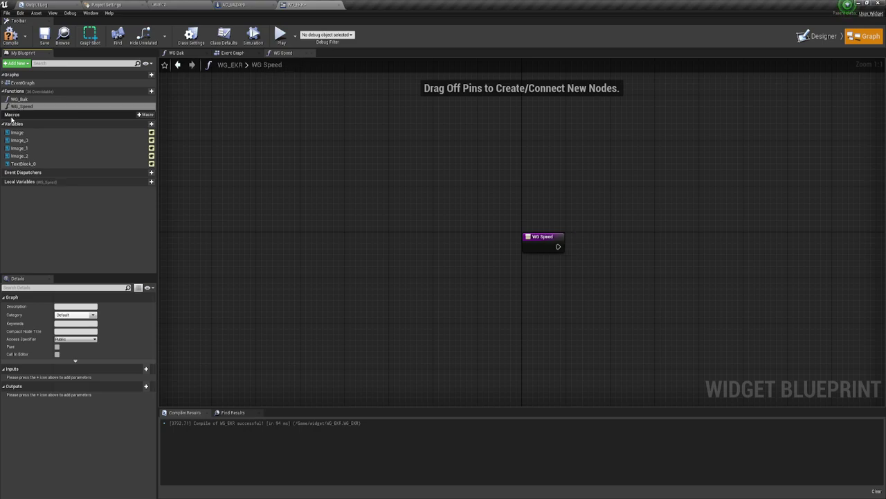
{"action": "right_click_drag", "start_coordinate": [673, 281], "coordinate": [492, 263]}
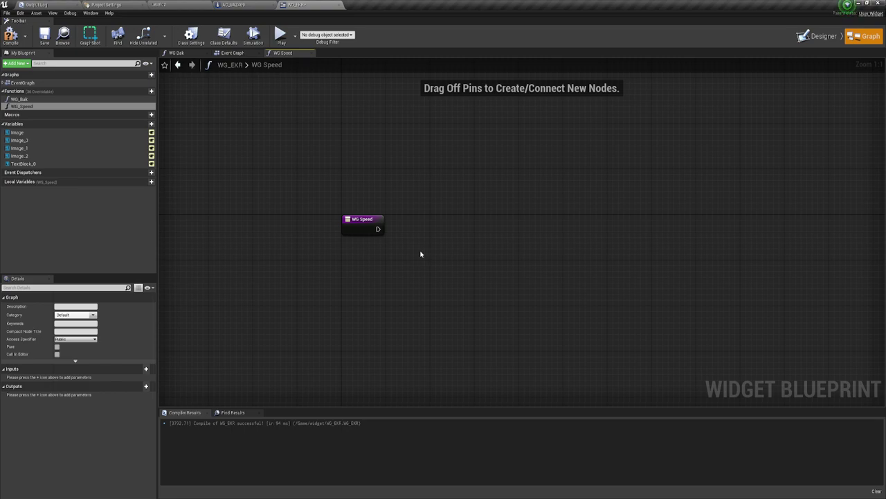
{"action": "left_click", "coordinate": [819, 37]}
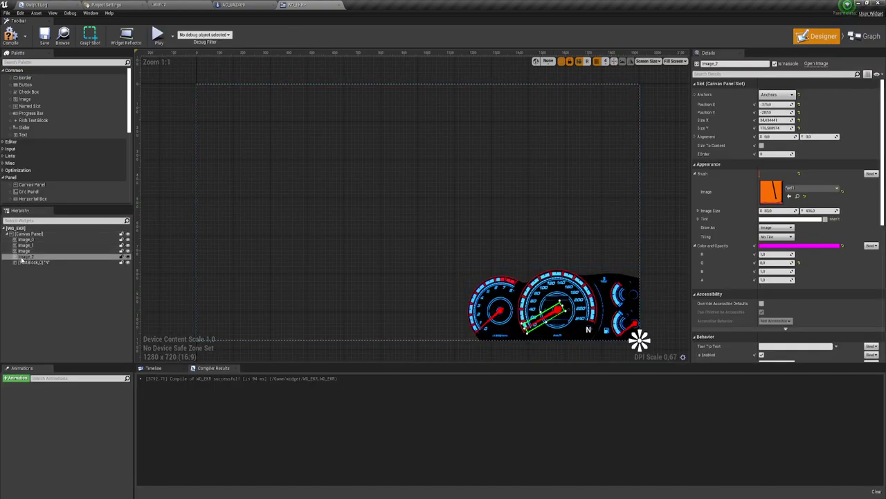
{"action": "left_click", "coordinate": [865, 36]}
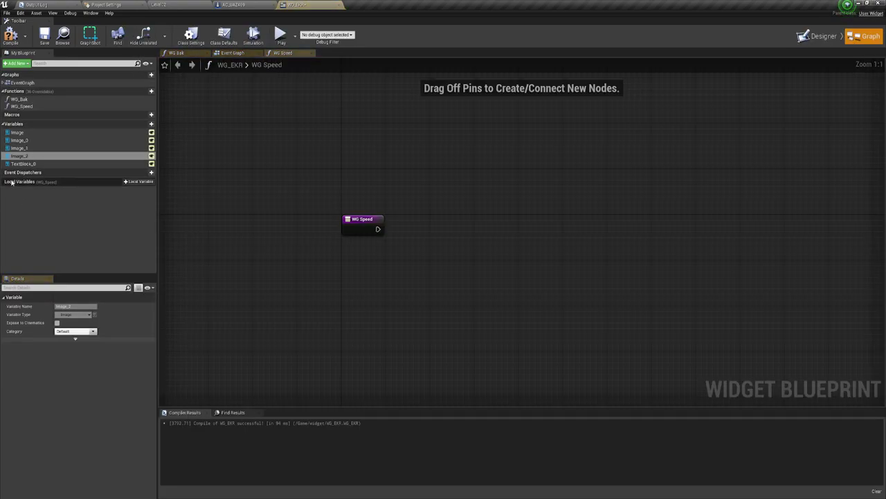
Step: Add an Image_2 getter and search its actions for Set Render Transform Angle
{"action": "left_click_drag", "start_coordinate": [19, 156], "coordinate": [365, 248], "text": "ctrl"}
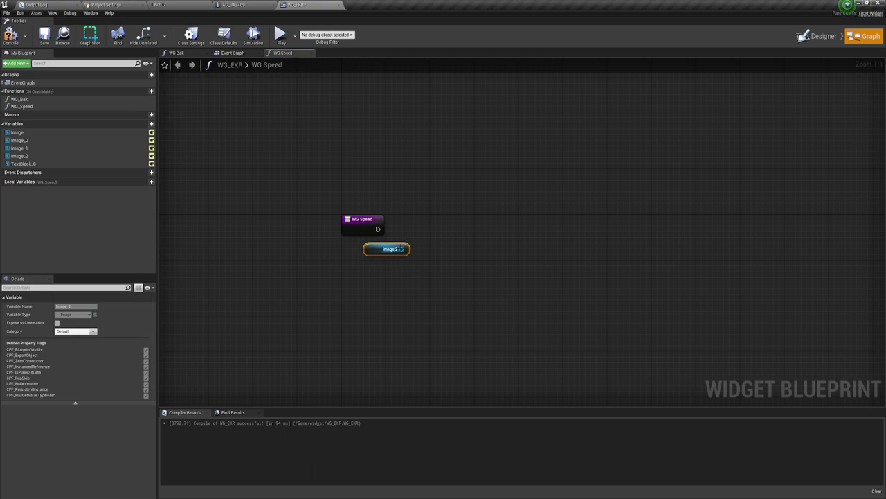
{"action": "left_click_drag", "start_coordinate": [402, 249], "coordinate": [462, 224]}
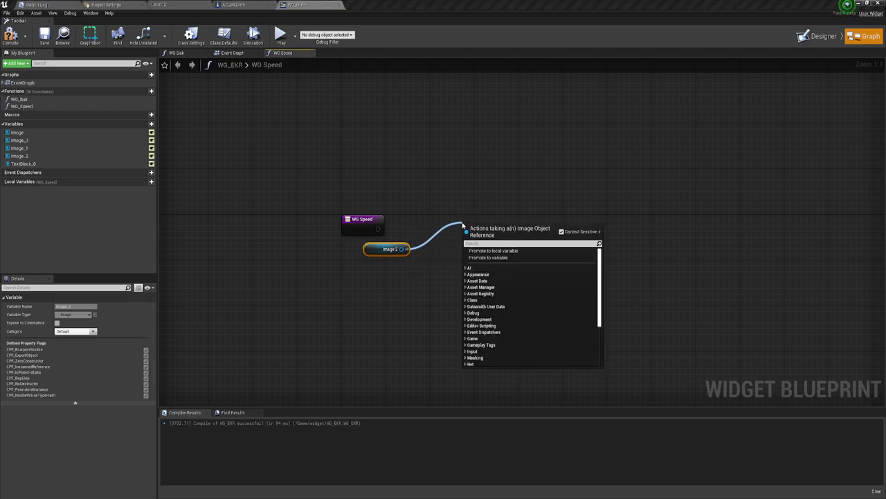
{"action": "type", "text": "set re"}
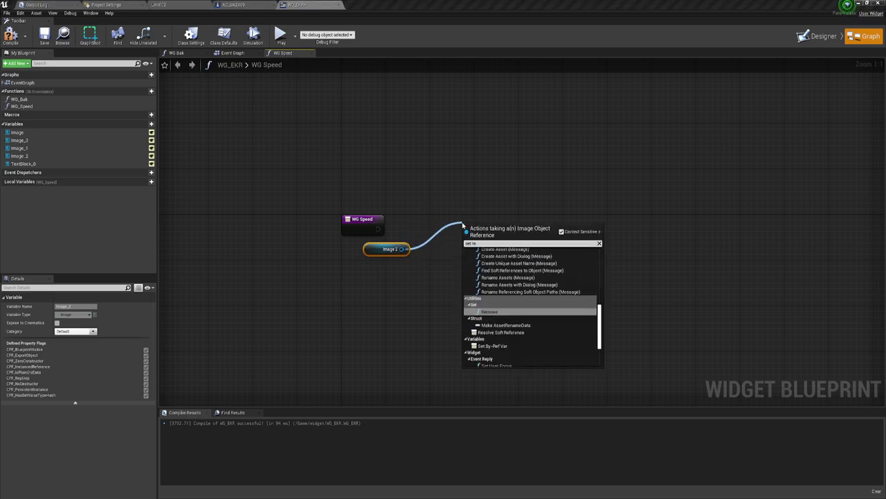
{"action": "type", "text": "nde"}
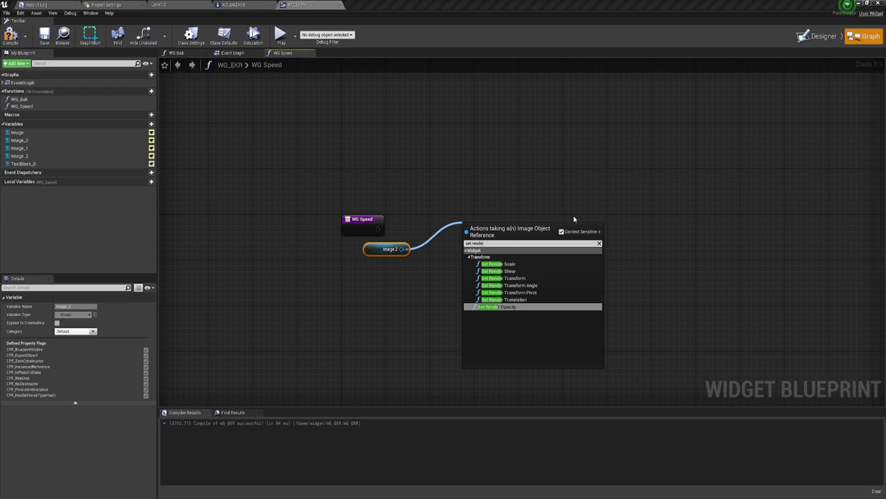
Step: Add Set Render Transform Angle targeting Image_2, executed from the WG Speed entry
{"action": "left_click", "coordinate": [530, 289]}
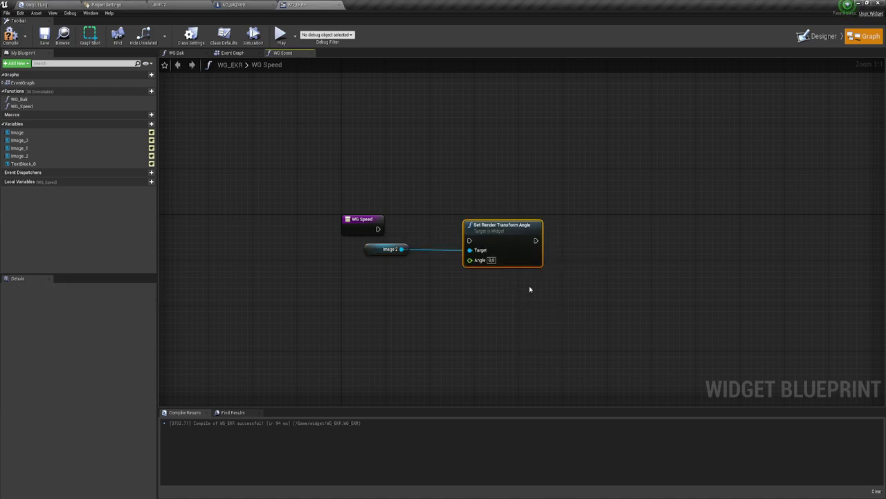
{"action": "mouse_move", "coordinate": [470, 241]}
{"action": "left_mouse_down"}
{"action": "mouse_move", "coordinate": [377, 230]}
{"action": "mouse_move", "coordinate": [469, 240]}
{"action": "mouse_move", "coordinate": [496, 223]}
{"action": "left_mouse_up"}
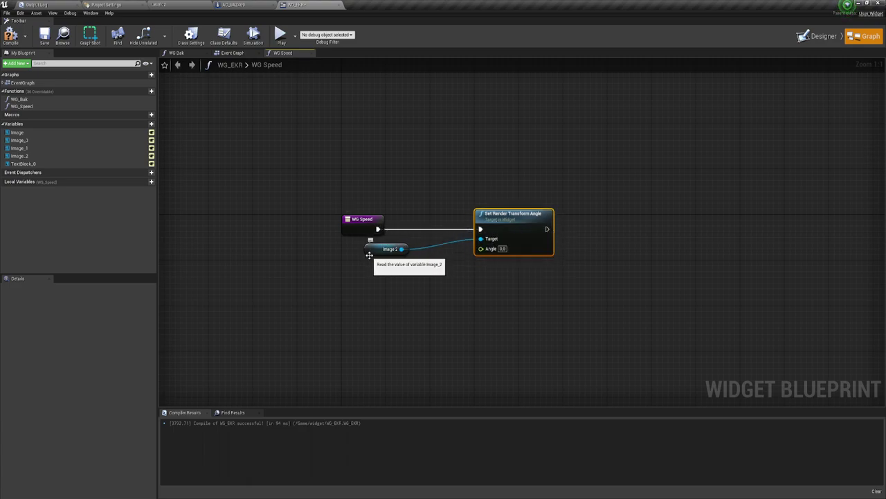
{"action": "left_click_drag", "start_coordinate": [369, 254], "coordinate": [414, 243]}
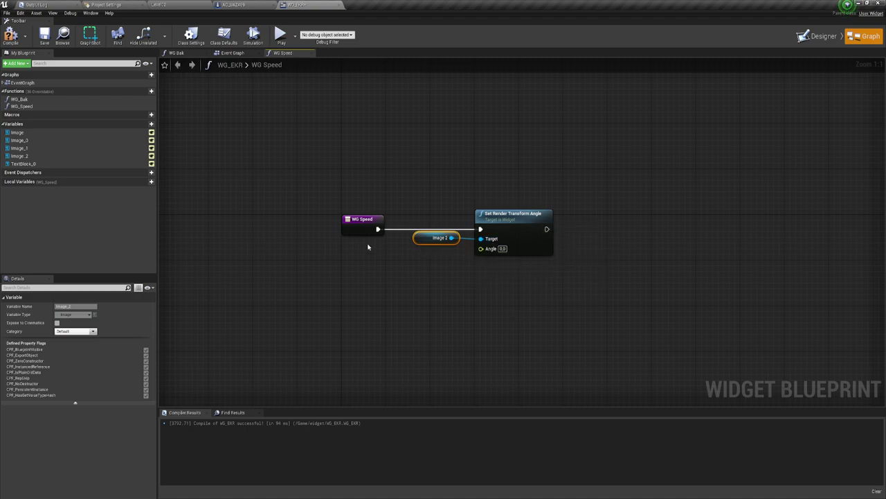
Step: Feed the Angle from a Lerp node whose Alpha is exposed as a WG Speed input
{"action": "left_click_drag", "start_coordinate": [481, 249], "coordinate": [439, 274]}
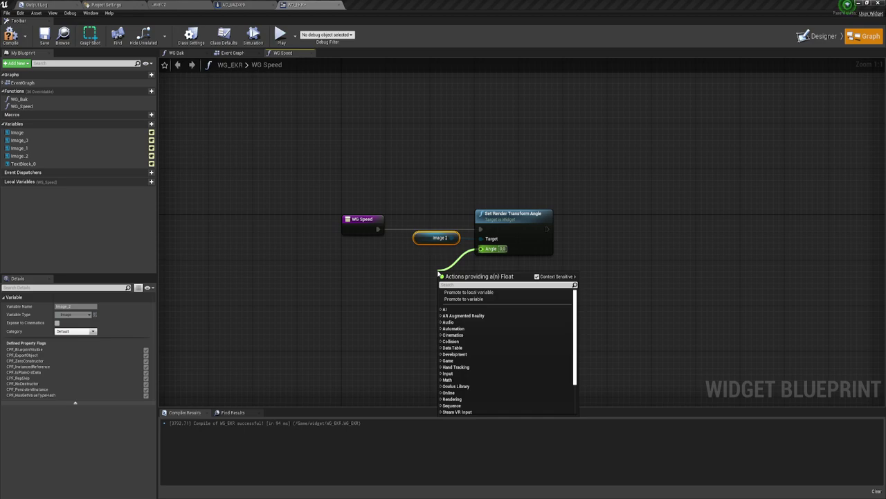
{"action": "type", "text": "l"}
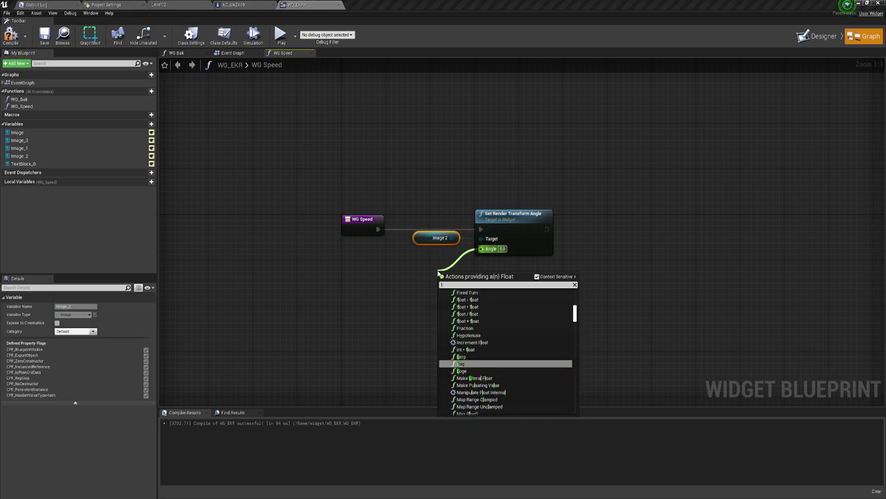
{"action": "type", "text": "erp"}
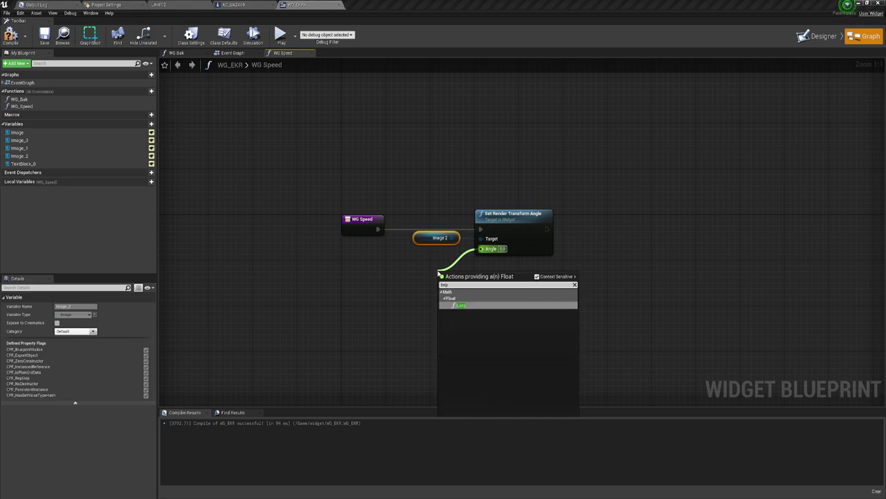
{"action": "left_click", "coordinate": [461, 305]}
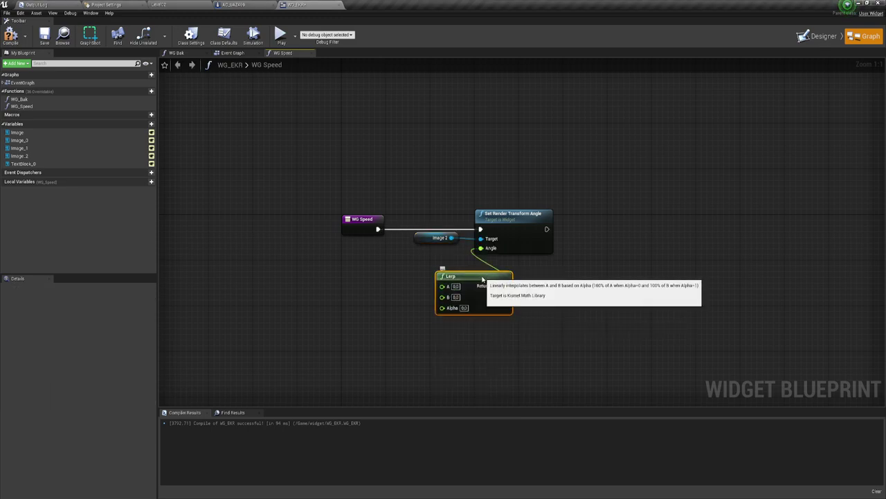
{"action": "left_click_drag", "start_coordinate": [483, 279], "coordinate": [439, 262]}
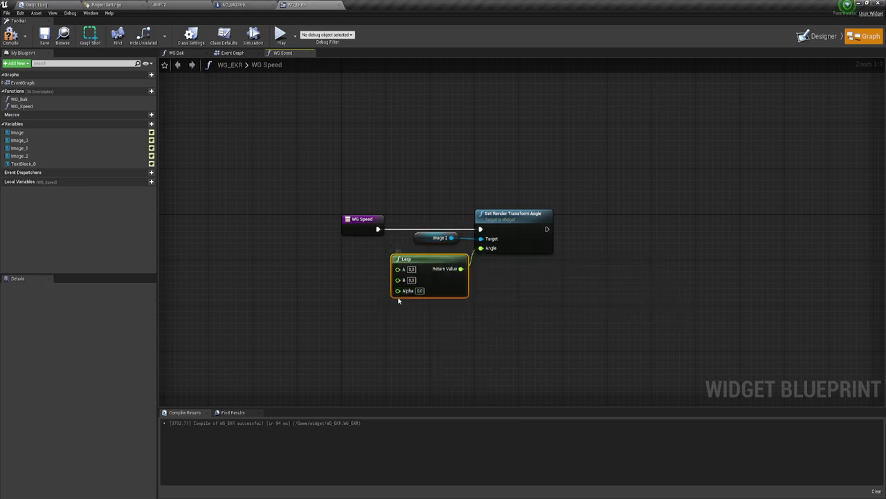
{"action": "mouse_move", "coordinate": [398, 290]}
{"action": "left_mouse_down"}
{"action": "mouse_move", "coordinate": [365, 229]}
{"action": "mouse_move", "coordinate": [393, 251]}
{"action": "left_mouse_up"}
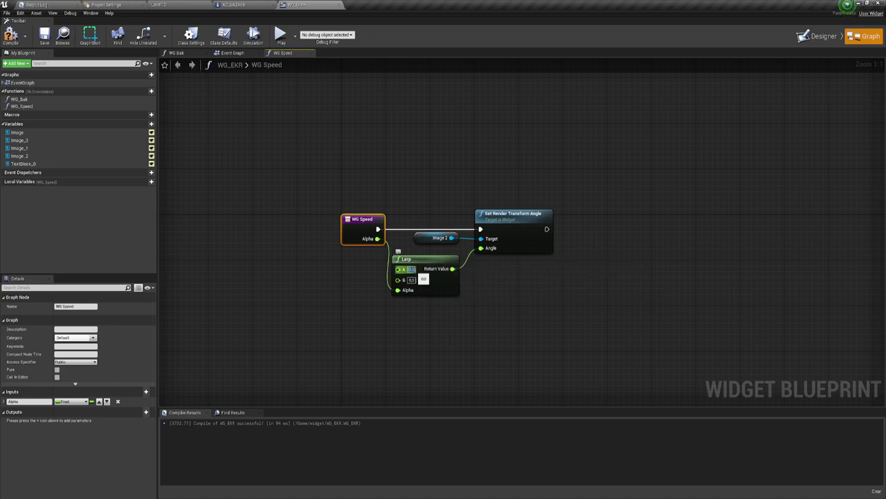
Step: Set the Lerp's A to -120 and B to 110, then compile the widget blueprint
{"action": "left_click", "coordinate": [413, 270]}
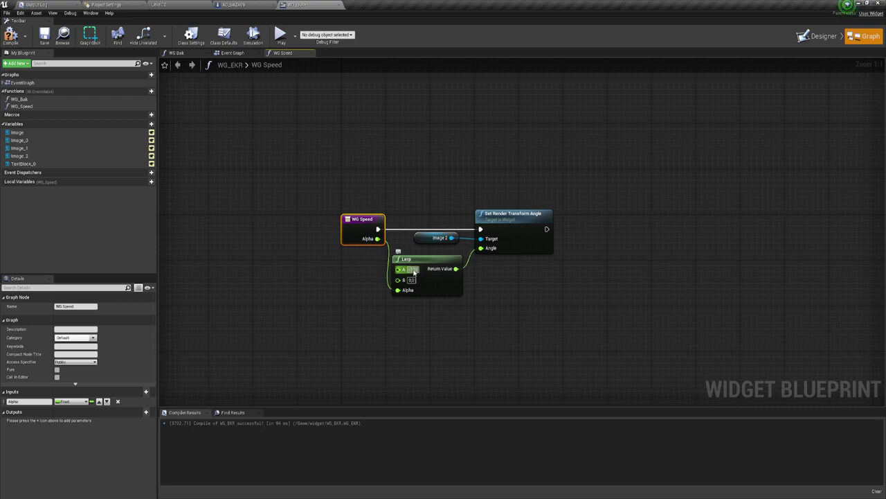
{"action": "type", "text": "-180"}
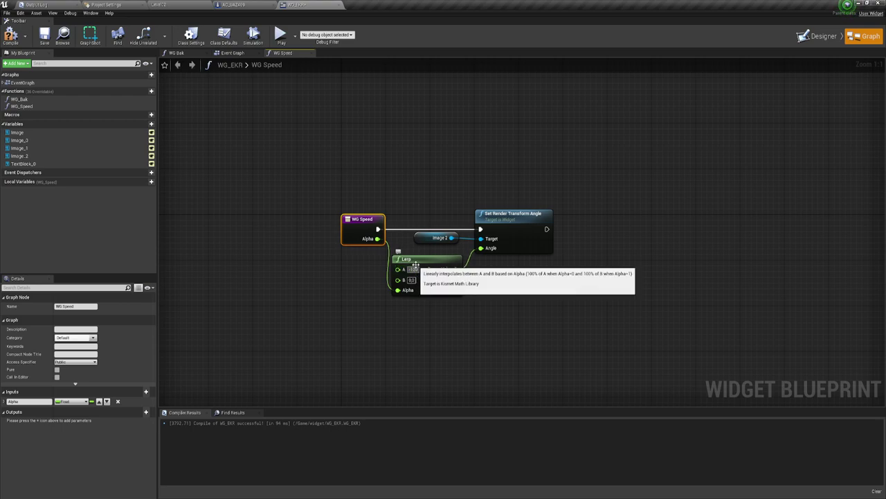
{"action": "left_click", "coordinate": [411, 279]}
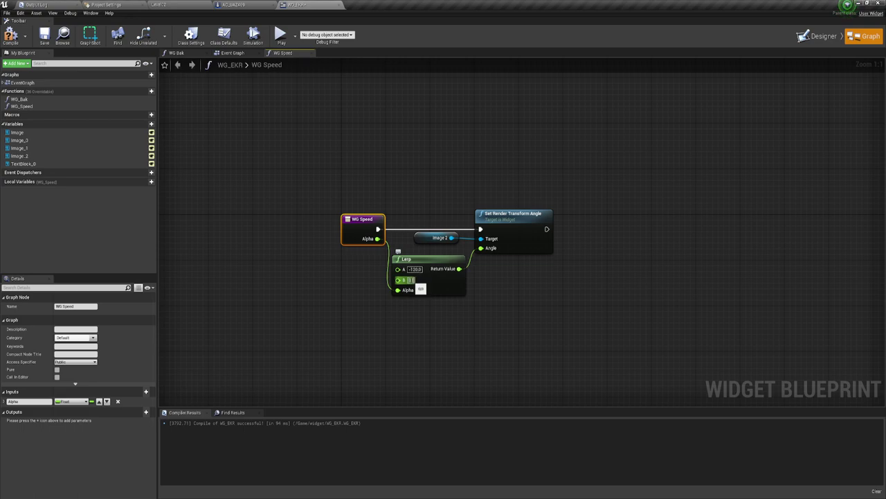
{"action": "key", "text": "Return"}
{"action": "left_click", "coordinate": [526, 333]}
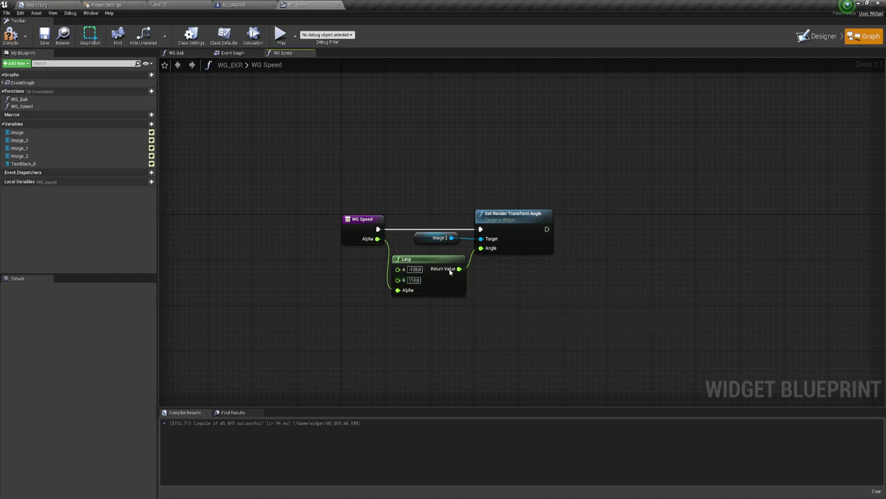
{"action": "left_click_drag", "start_coordinate": [276, 147], "coordinate": [554, 323]}
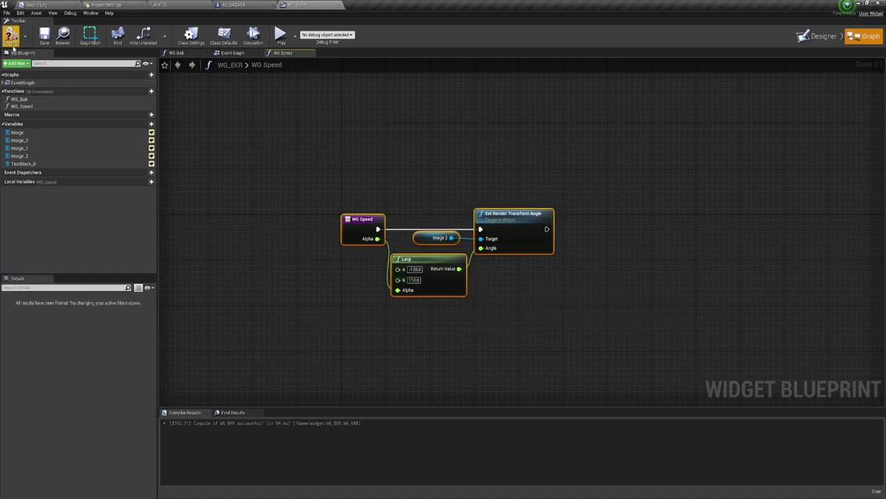
{"action": "left_click", "coordinate": [10, 38]}
Step: Add a new function named Speed to the AC_UAZ469 blueprint
{"action": "left_click", "coordinate": [247, 5]}
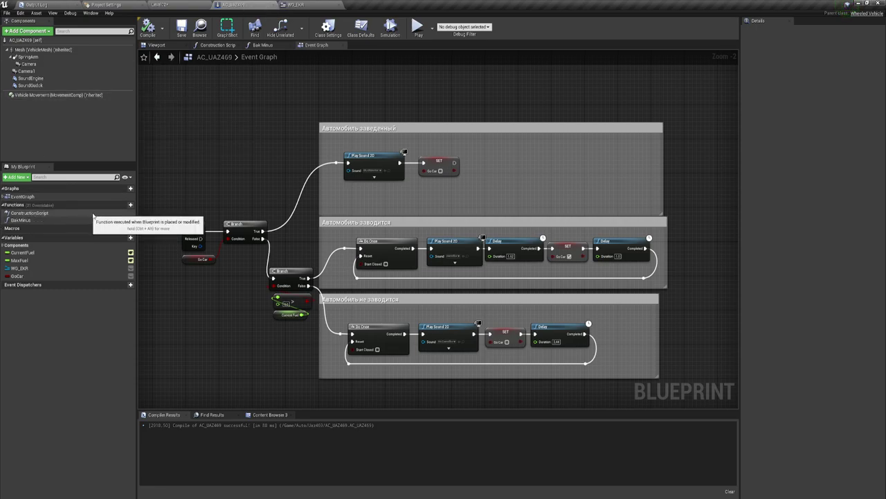
{"action": "left_click", "coordinate": [130, 204]}
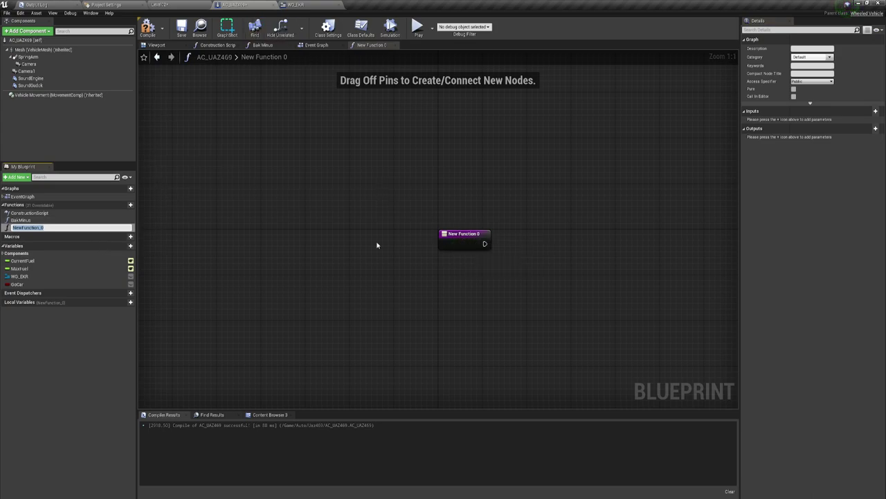
{"action": "left_click", "coordinate": [55, 227]}
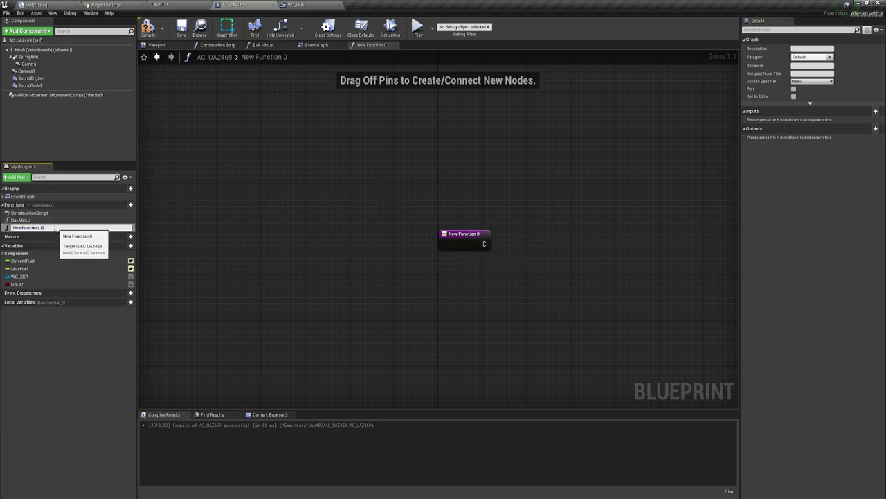
{"action": "left_click_drag", "start_coordinate": [55, 227], "coordinate": [1, 233]}
{"action": "type", "text": "Speed"}
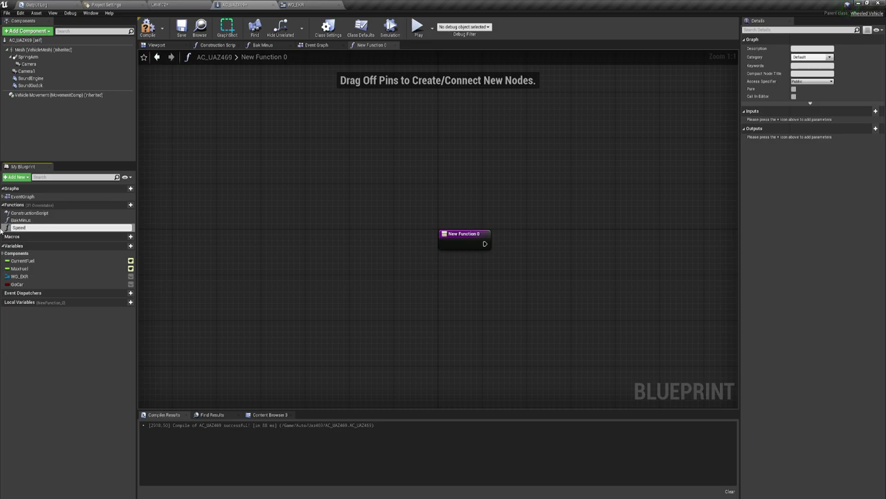
{"action": "key", "text": "Return"}
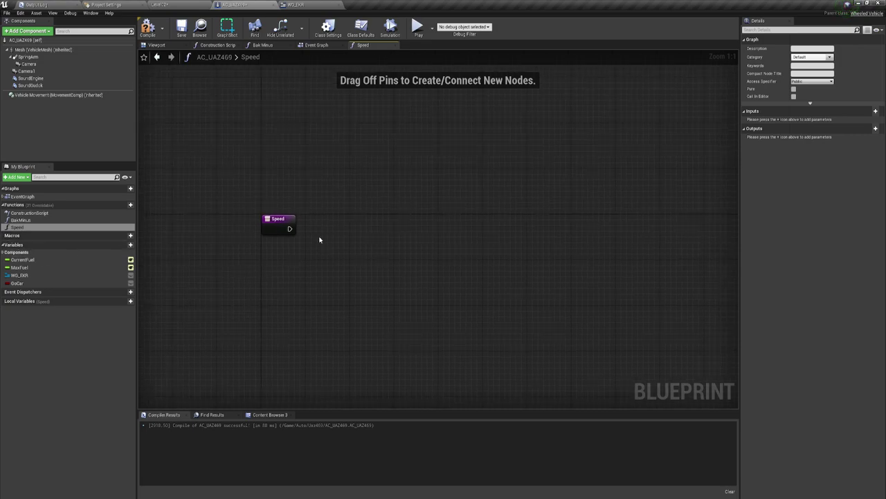
Step: Place a Vehicle Movement reference and add Get Forward Speed wired to it
{"action": "right_click_drag", "start_coordinate": [334, 249], "coordinate": [306, 238]}
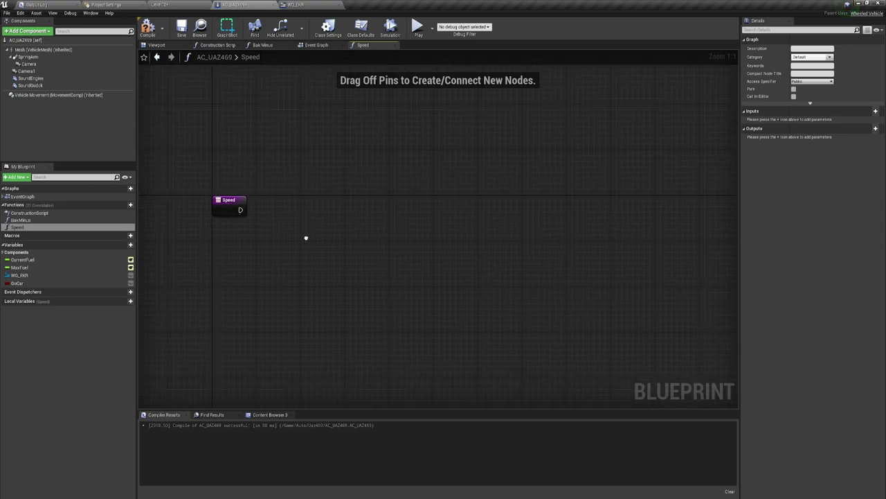
{"action": "left_click_drag", "start_coordinate": [241, 209], "coordinate": [340, 211]}
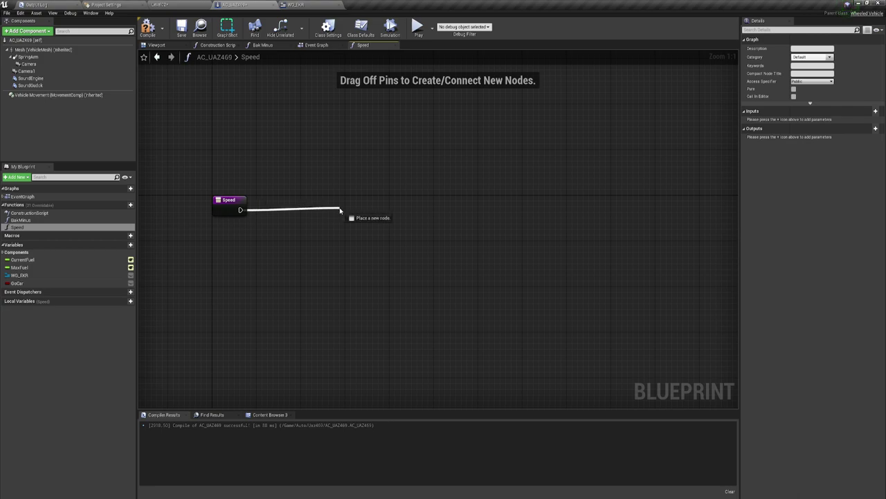
{"action": "left_click_drag", "start_coordinate": [340, 211], "coordinate": [340, 210]}
{"action": "left_click", "coordinate": [325, 221]}
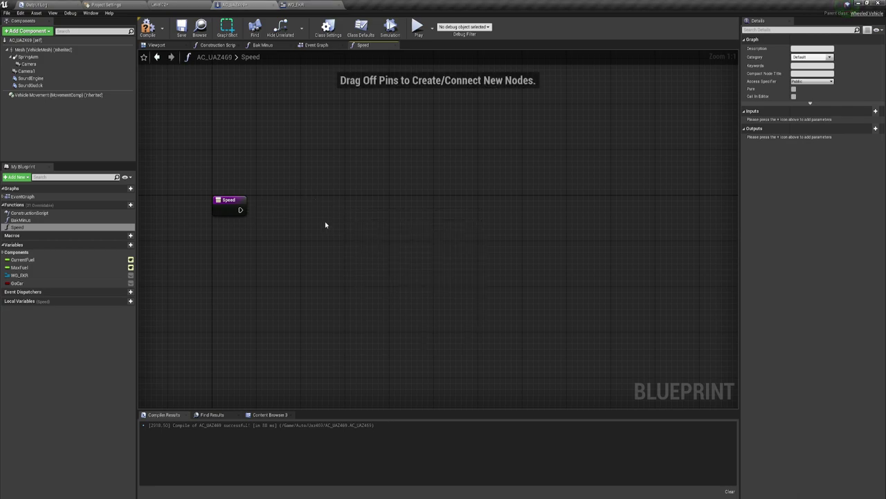
{"action": "right_click_drag", "start_coordinate": [281, 208], "coordinate": [331, 158]}
{"action": "right_click_drag", "start_coordinate": [282, 207], "coordinate": [225, 215]}
{"action": "right_click", "coordinate": [224, 216]}
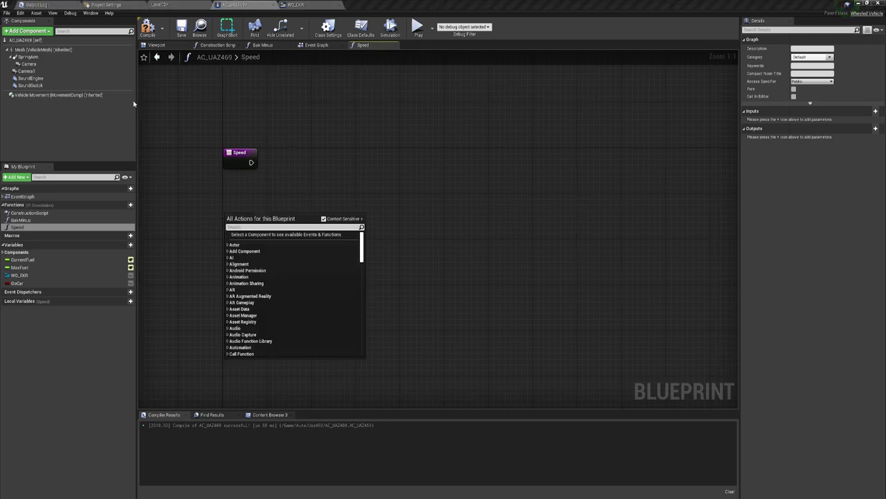
{"action": "left_click_drag", "start_coordinate": [49, 95], "coordinate": [237, 206]}
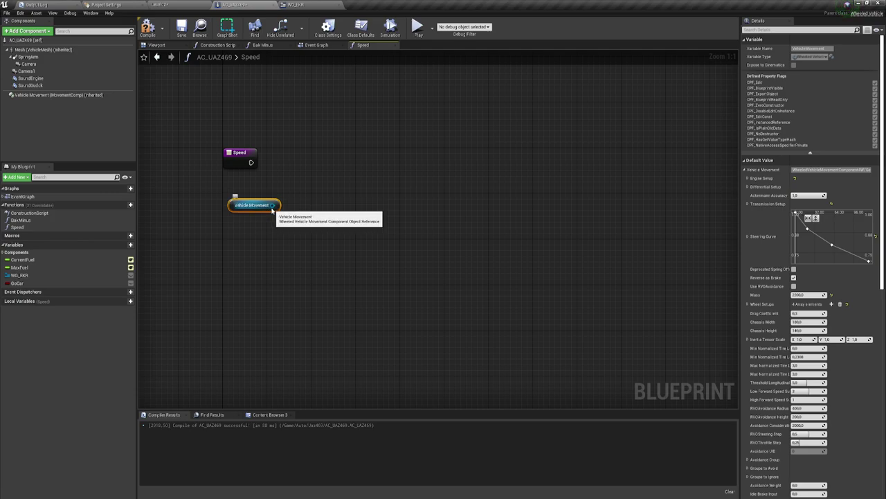
{"action": "left_click_drag", "start_coordinate": [274, 205], "coordinate": [224, 237]}
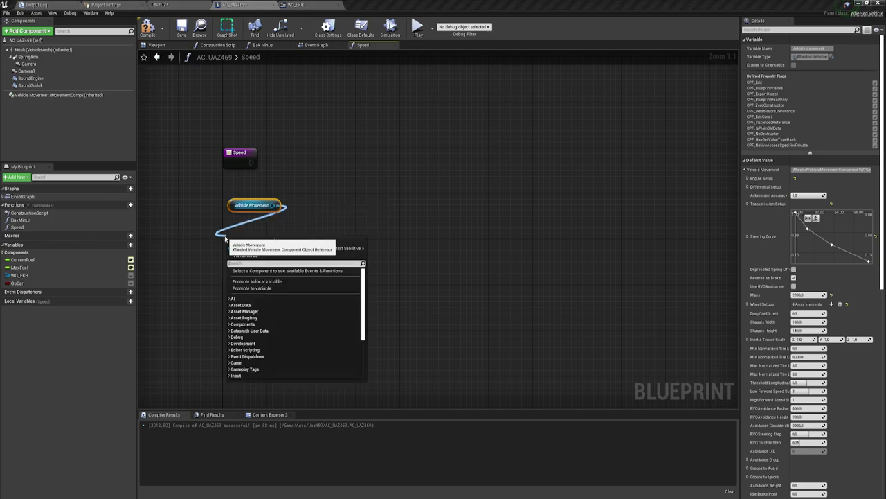
{"action": "type", "text": "get fo"}
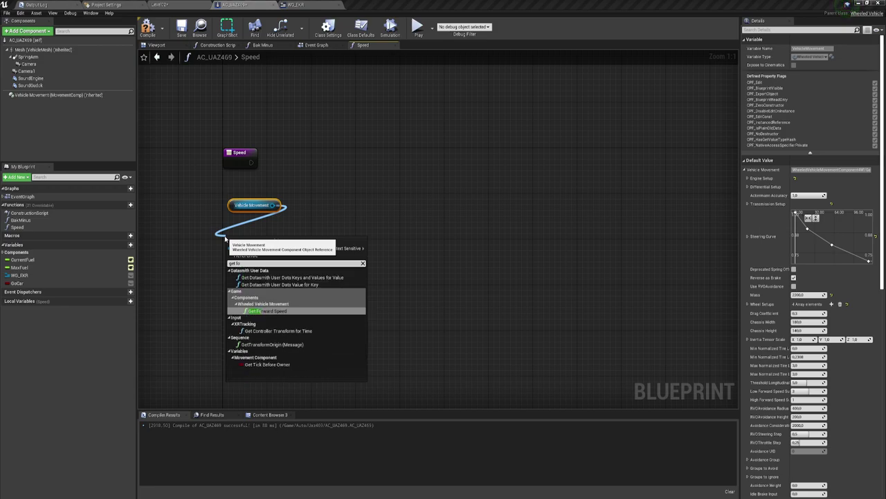
{"action": "left_click", "coordinate": [263, 311]}
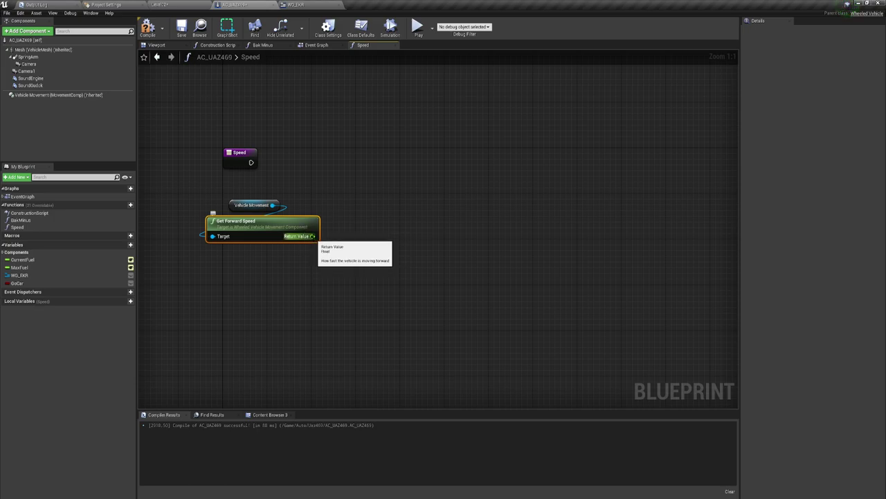
Step: Multiply the forward speed by 0.036 with a float multiply node
{"action": "left_click_drag", "start_coordinate": [312, 244], "coordinate": [309, 247]}
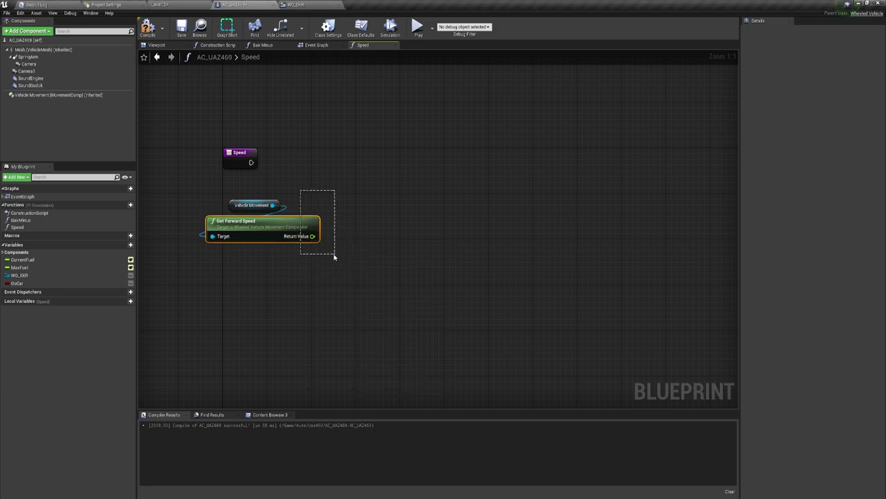
{"action": "left_click_drag", "start_coordinate": [350, 256], "coordinate": [286, 263]}
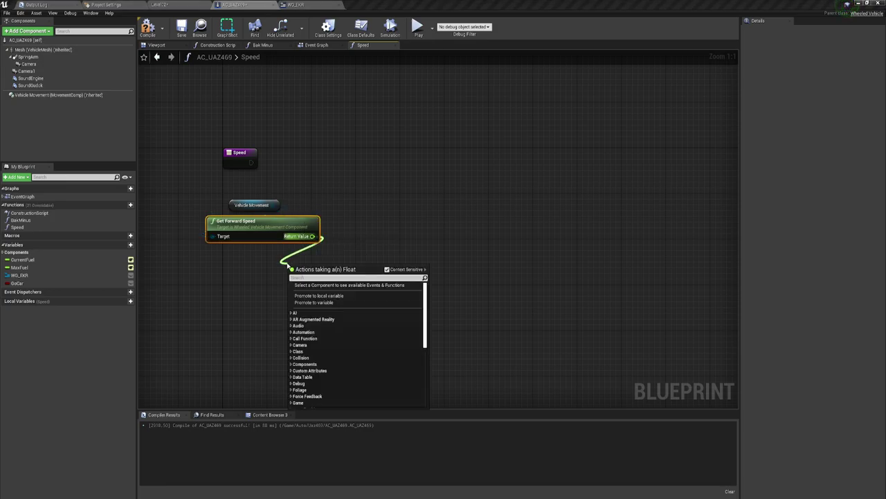
{"action": "type", "text": "*"}
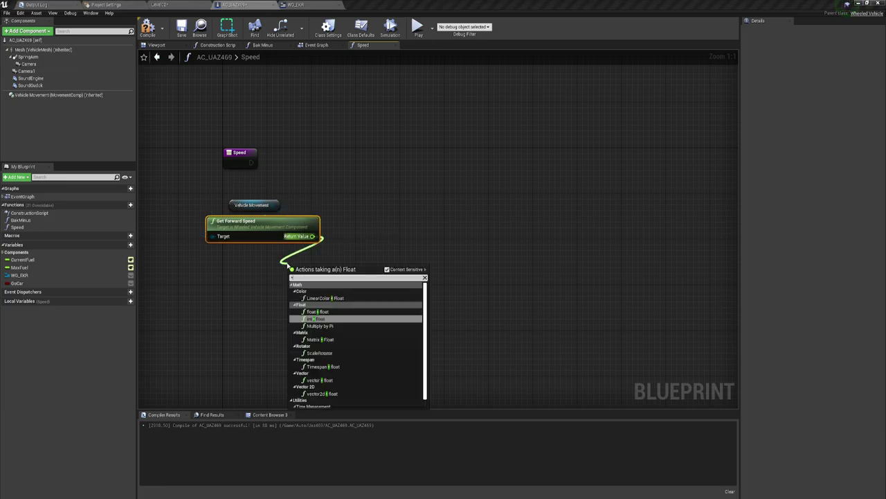
{"action": "left_click", "coordinate": [319, 311]}
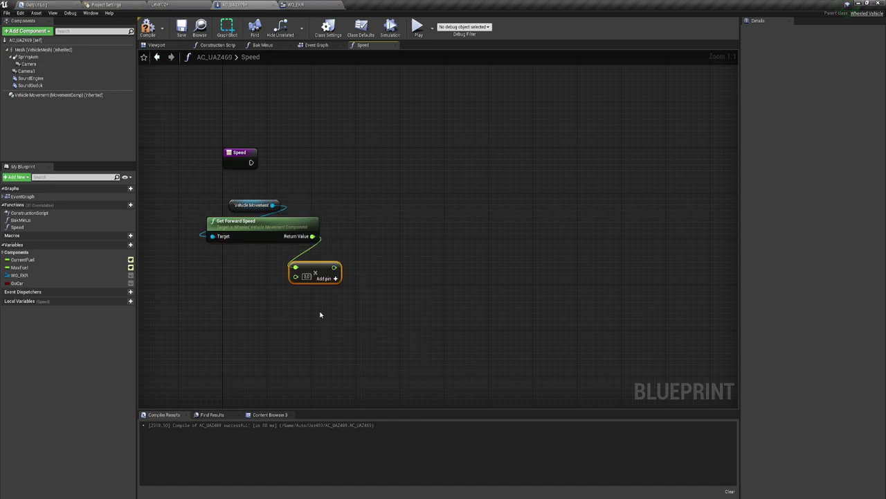
{"action": "left_click", "coordinate": [305, 276]}
{"action": "type", "text": "0"}
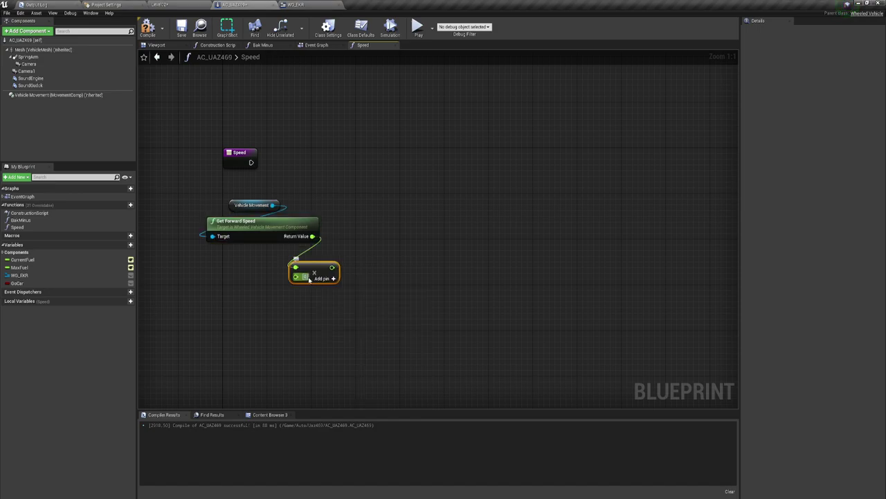
{"action": "type", "text": ".036"}
{"action": "left_click_drag", "start_coordinate": [327, 273], "coordinate": [272, 256]}
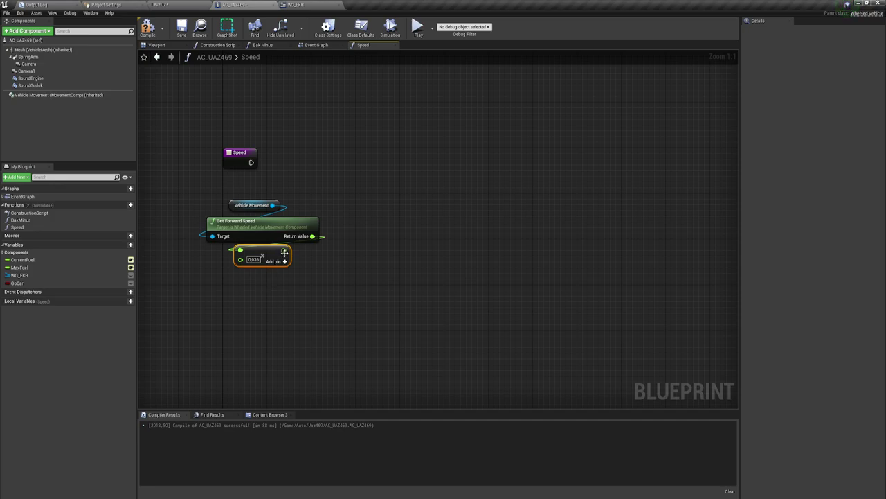
Step: Pass the 0.036 multiply result into an Absolute (float) ABS node placed below it
{"action": "left_click_drag", "start_coordinate": [283, 250], "coordinate": [234, 284]}
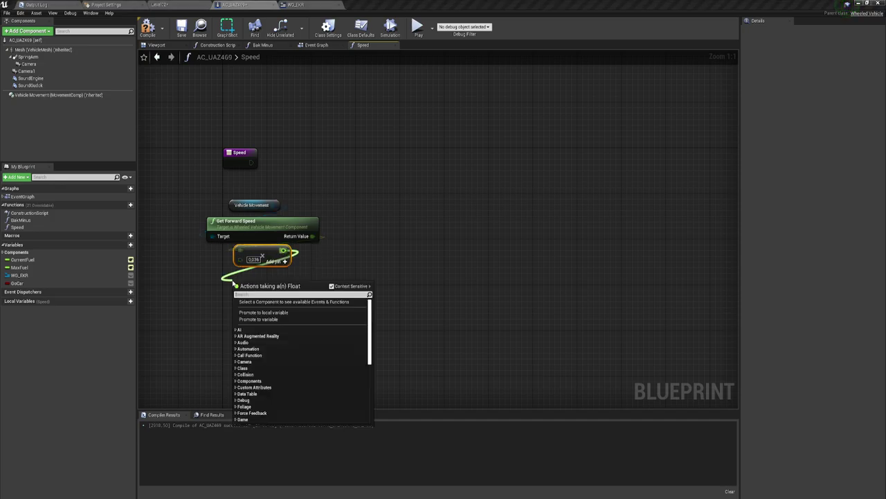
{"action": "type", "text": "abs"}
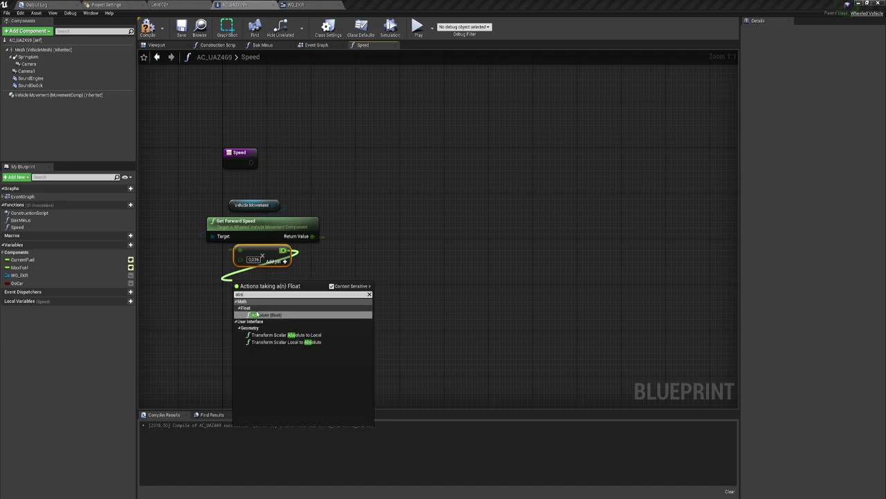
{"action": "left_click", "coordinate": [265, 314]}
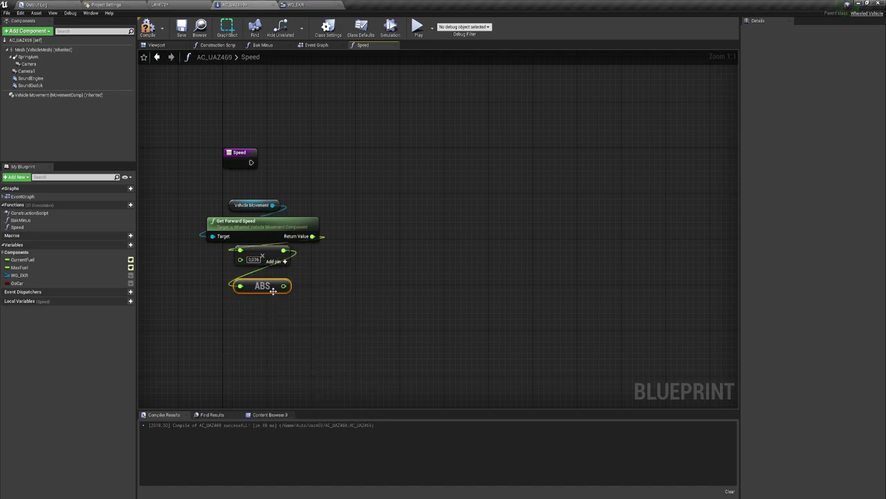
{"action": "left_click_drag", "start_coordinate": [273, 285], "coordinate": [266, 274]}
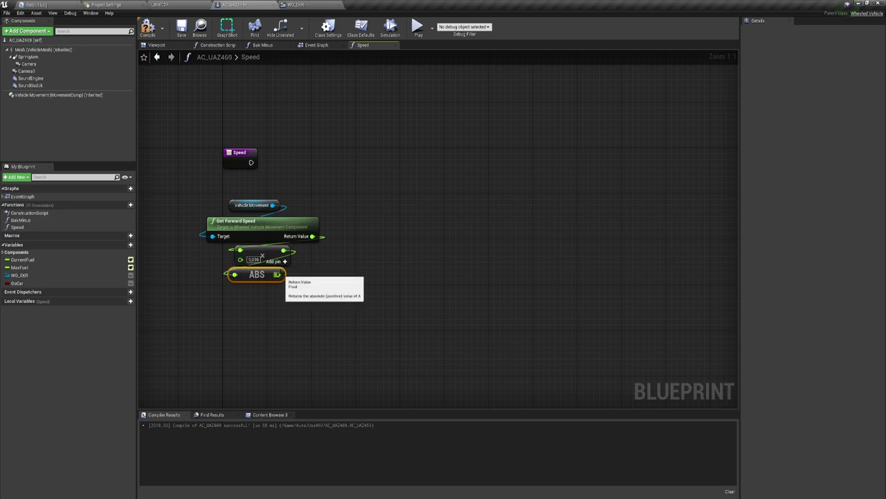
{"action": "mouse_move", "coordinate": [346, 279]}
{"action": "right_mouse_down"}
{"action": "mouse_move", "coordinate": [330, 281]}
{"action": "mouse_move", "coordinate": [378, 272]}
{"action": "mouse_move", "coordinate": [384, 292]}
{"action": "right_mouse_up"}
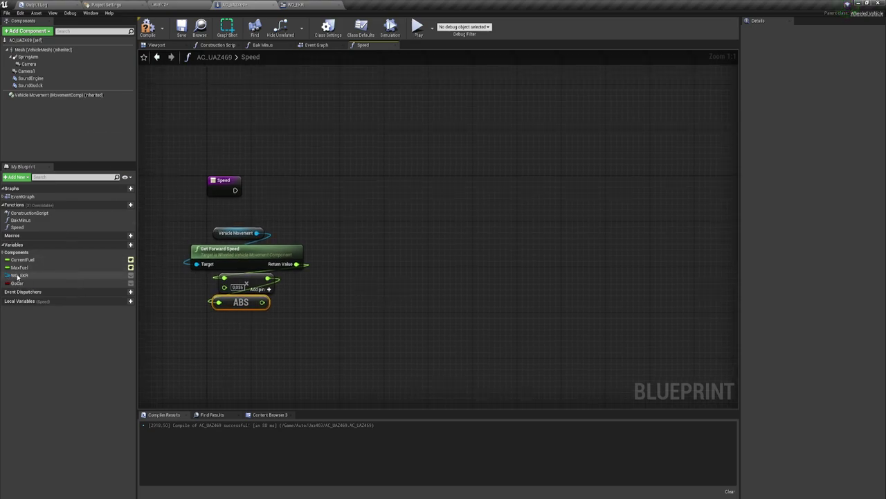
{"action": "mouse_move", "coordinate": [19, 274]}
{"action": "left_mouse_down"}
{"action": "mouse_move", "coordinate": [182, 277]}
{"action": "mouse_move", "coordinate": [331, 200]}
{"action": "left_mouse_up"}
{"action": "left_click", "coordinate": [340, 207]}
{"action": "left_click_drag", "start_coordinate": [318, 156], "coordinate": [379, 229]}
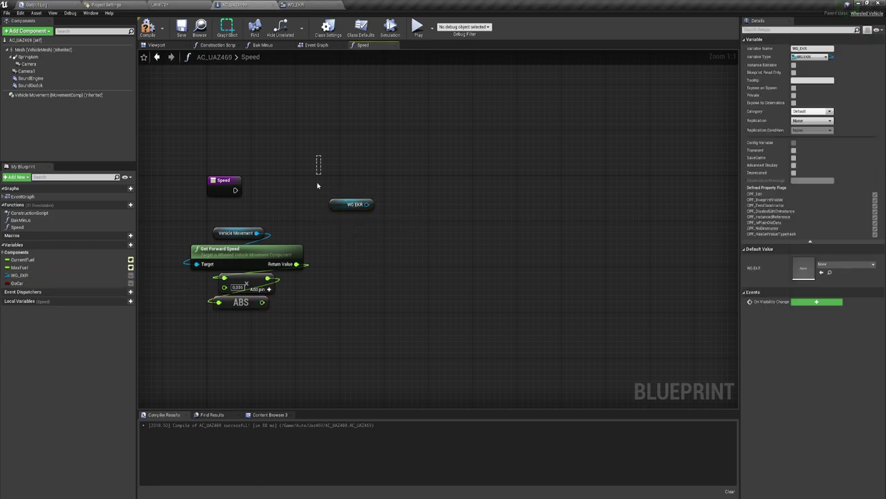
{"action": "left_click", "coordinate": [316, 44]}
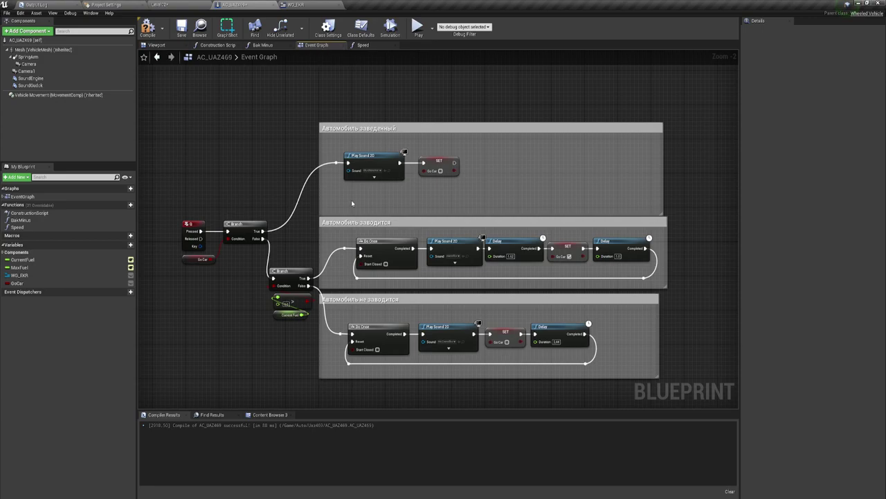
{"action": "scroll", "coordinate": [267, 213], "scroll_direction": "down", "scroll_amount": 5}
{"action": "scroll", "coordinate": [267, 212], "scroll_direction": "up", "scroll_amount": 3}
{"action": "scroll", "coordinate": [267, 213], "scroll_direction": "up", "scroll_amount": 2}
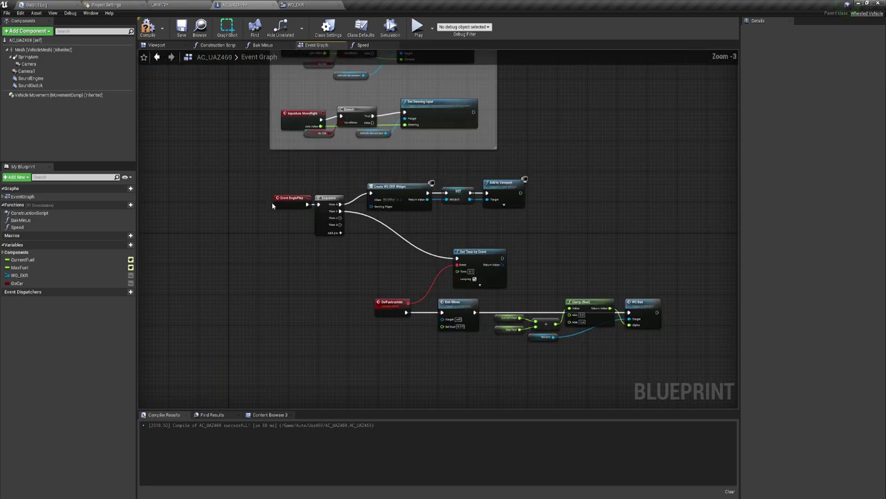
{"action": "scroll", "coordinate": [268, 212], "scroll_direction": "up", "scroll_amount": 2}
{"action": "right_click_drag", "start_coordinate": [313, 157], "coordinate": [214, 174]}
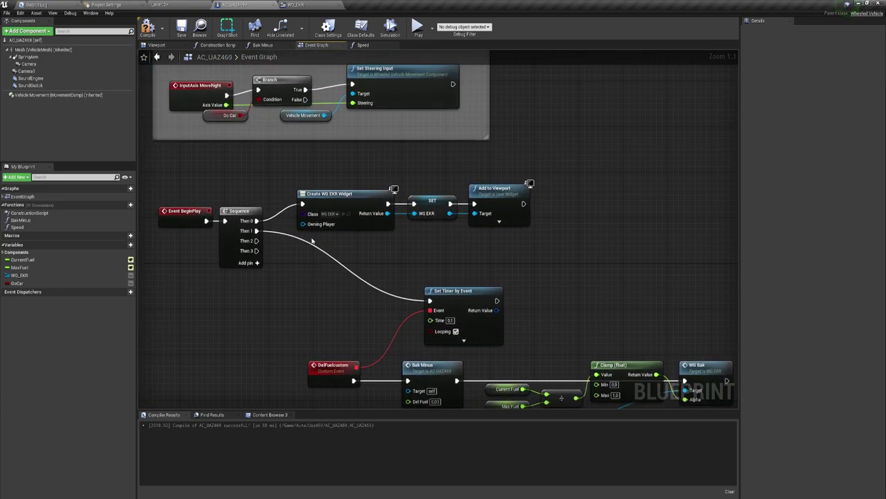
{"action": "left_click_drag", "start_coordinate": [320, 234], "coordinate": [524, 191]}
{"action": "right_click_drag", "start_coordinate": [320, 179], "coordinate": [236, 168]}
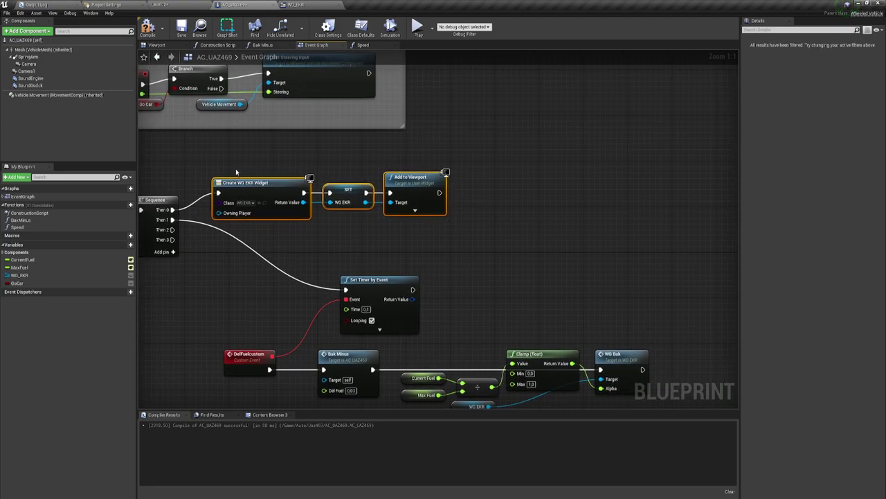
{"action": "left_click_drag", "start_coordinate": [408, 234], "coordinate": [452, 232]}
{"action": "mouse_move", "coordinate": [485, 220]}
{"action": "right_mouse_down"}
{"action": "mouse_move", "coordinate": [353, 246]}
{"action": "mouse_move", "coordinate": [455, 219]}
{"action": "right_mouse_up"}
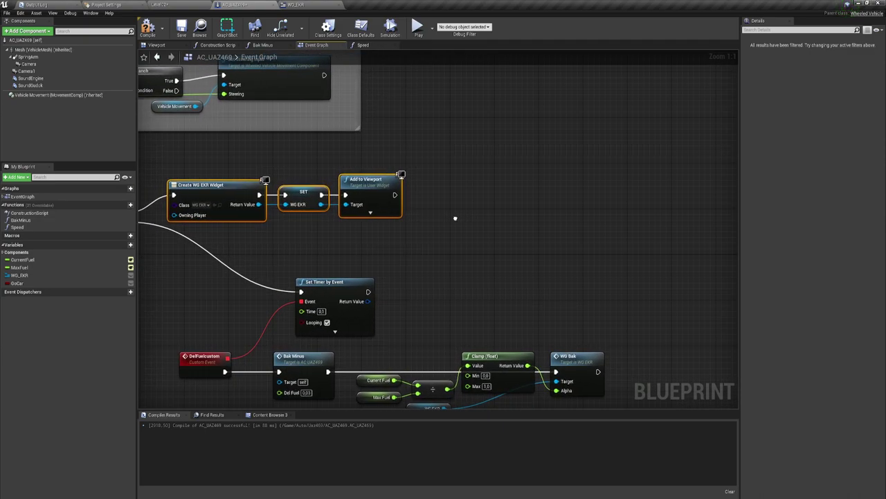
{"action": "left_click", "coordinate": [377, 45]}
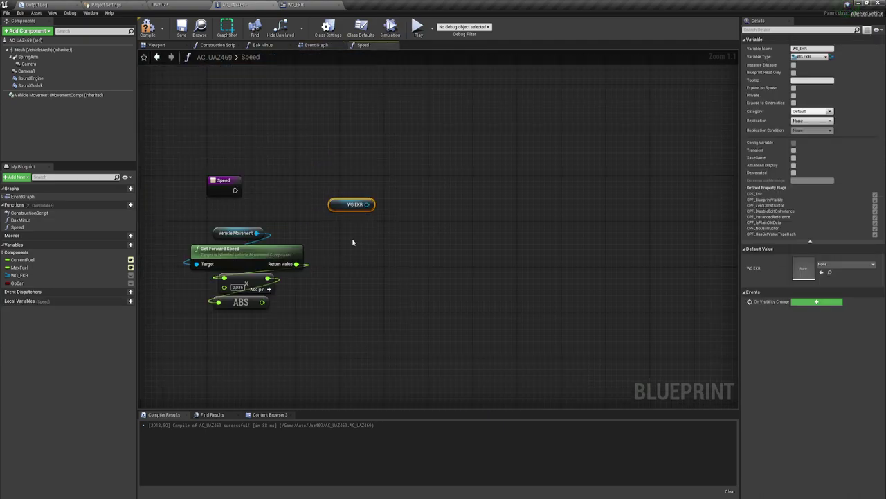
Step: Call WG Speed on the WG EKR widget, fired from the Speed function's entry
{"action": "left_click_drag", "start_coordinate": [378, 191], "coordinate": [412, 157]}
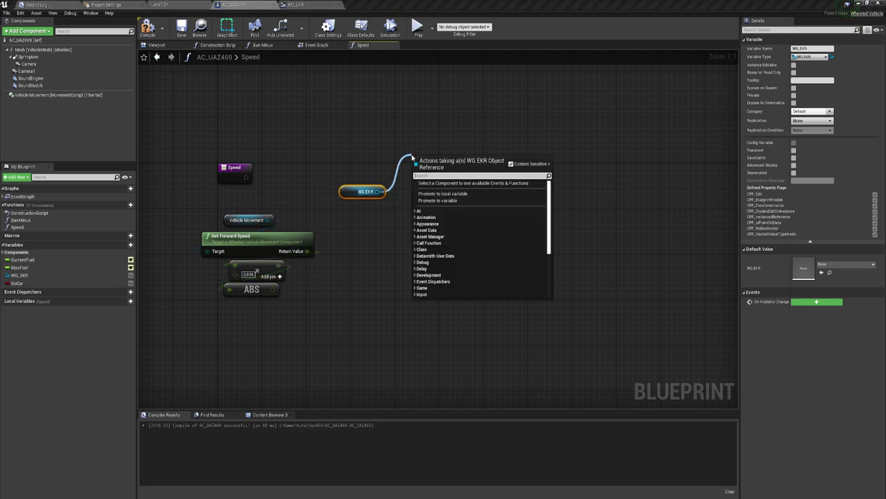
{"action": "type", "text": "WG"}
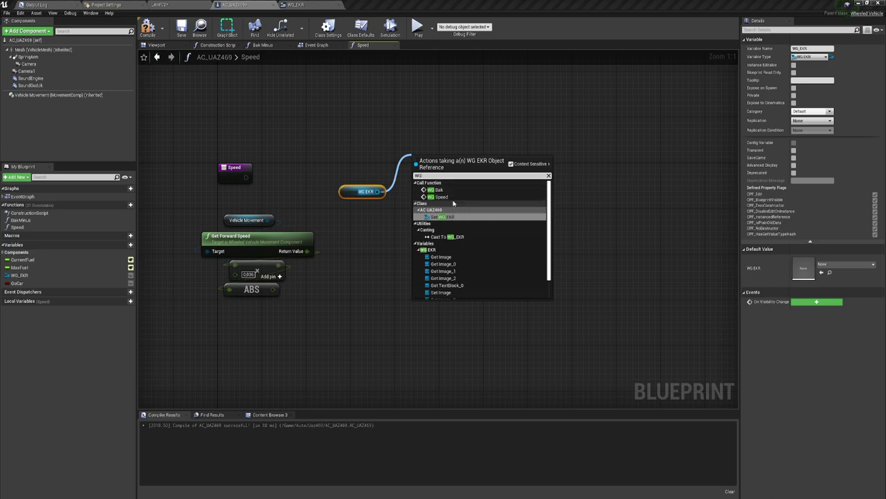
{"action": "left_click", "coordinate": [442, 197]}
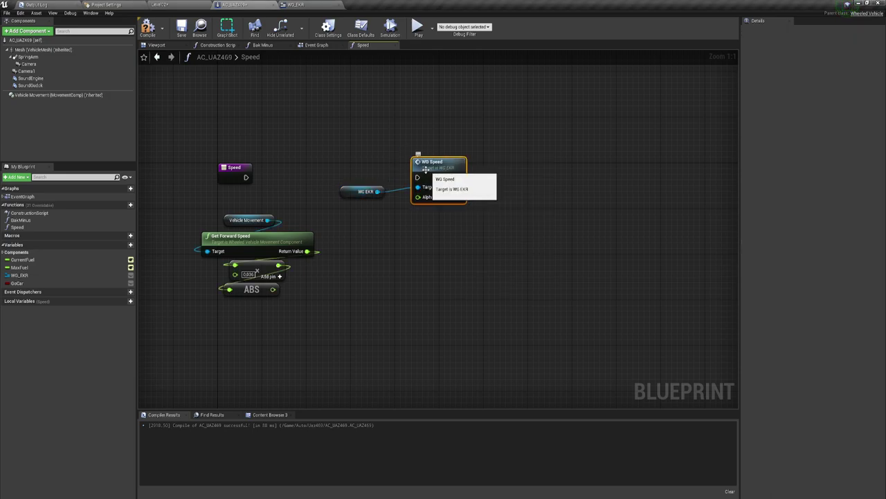
{"action": "left_click_drag", "start_coordinate": [417, 177], "coordinate": [246, 177]}
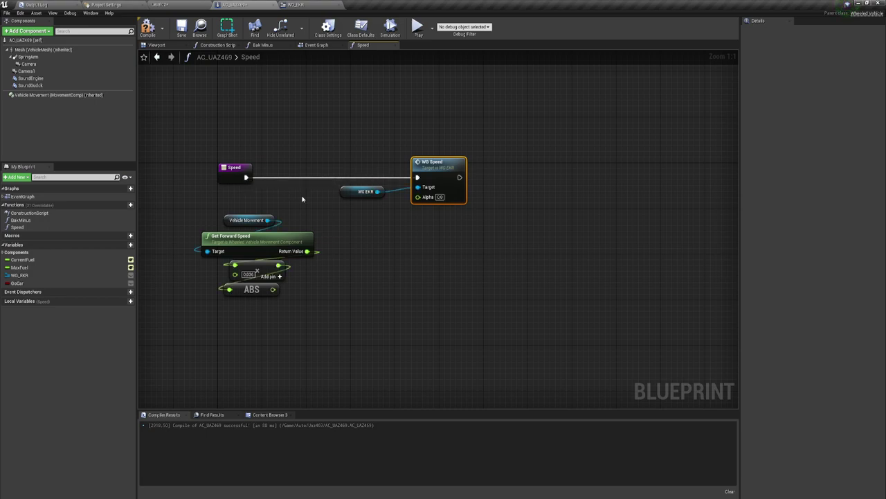
Step: Select the Get Forward Speed calculation nodes and move them up
{"action": "right_click_drag", "start_coordinate": [425, 234], "coordinate": [430, 206]}
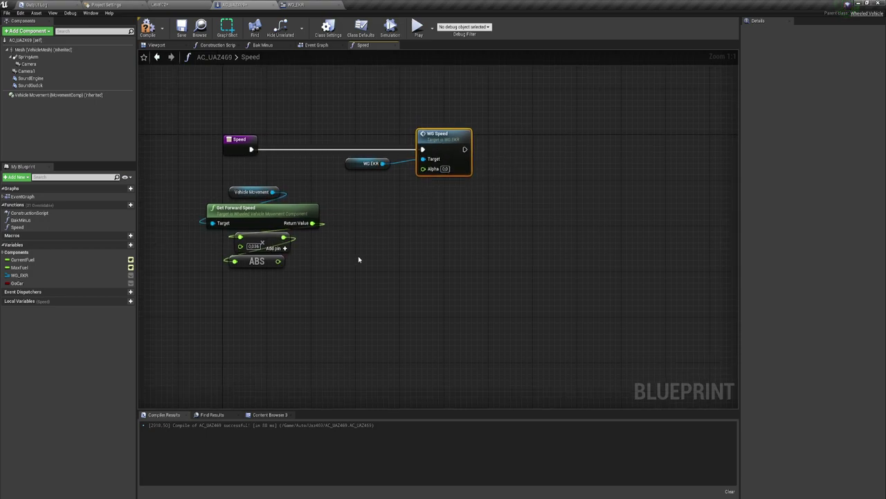
{"action": "right_click_drag", "start_coordinate": [358, 259], "coordinate": [381, 239]}
{"action": "left_click_drag", "start_coordinate": [271, 263], "coordinate": [364, 165]}
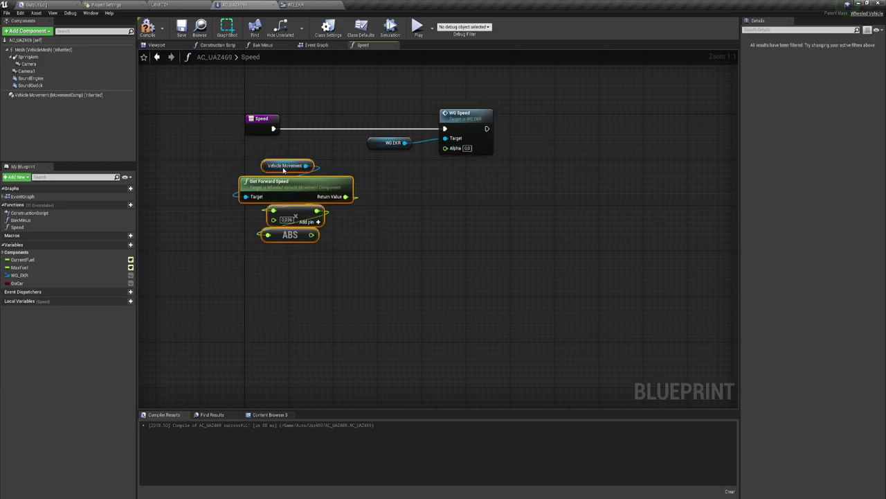
{"action": "left_click_drag", "start_coordinate": [282, 169], "coordinate": [288, 151]}
{"action": "right_click_drag", "start_coordinate": [337, 223], "coordinate": [293, 231]}
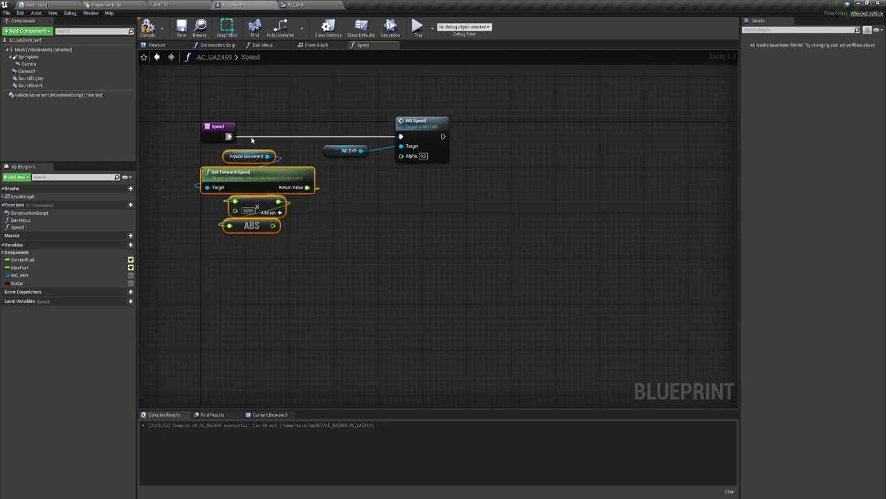
{"action": "left_click_drag", "start_coordinate": [194, 145], "coordinate": [312, 249]}
Step: Glance at Level02, then browse the Mesh (VehicleMesh) component's Details in AC_UAZ469
{"action": "left_click", "coordinate": [183, 4]}
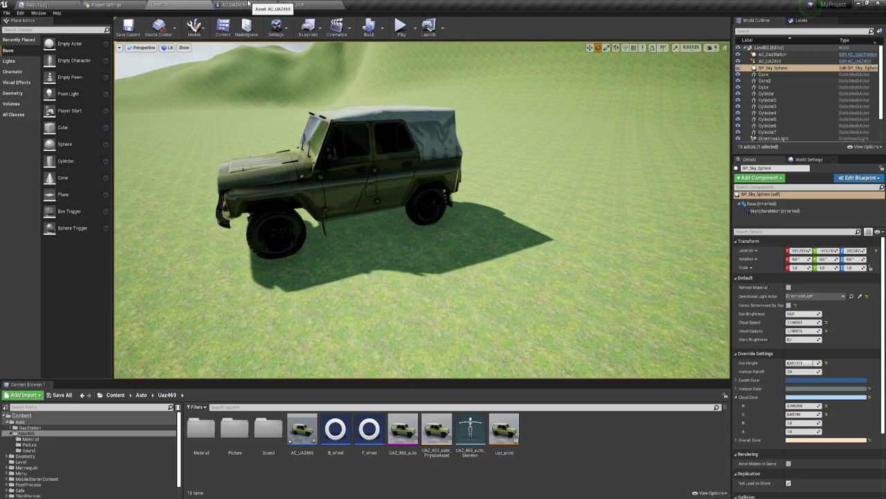
{"action": "left_click", "coordinate": [237, 4]}
{"action": "left_click", "coordinate": [38, 50]}
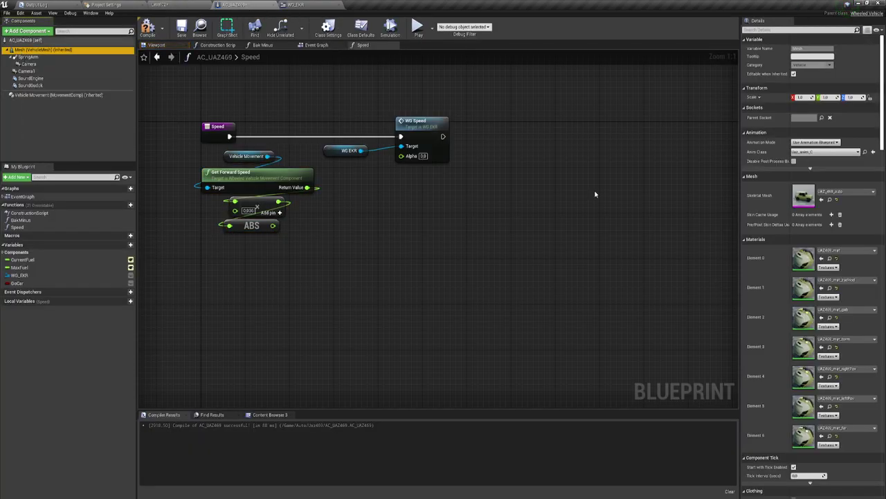
{"action": "scroll", "coordinate": [793, 186], "scroll_direction": "down", "scroll_amount": 1}
{"action": "scroll", "coordinate": [800, 180], "scroll_direction": "down", "scroll_amount": 5}
{"action": "scroll", "coordinate": [807, 173], "scroll_direction": "down", "scroll_amount": 2}
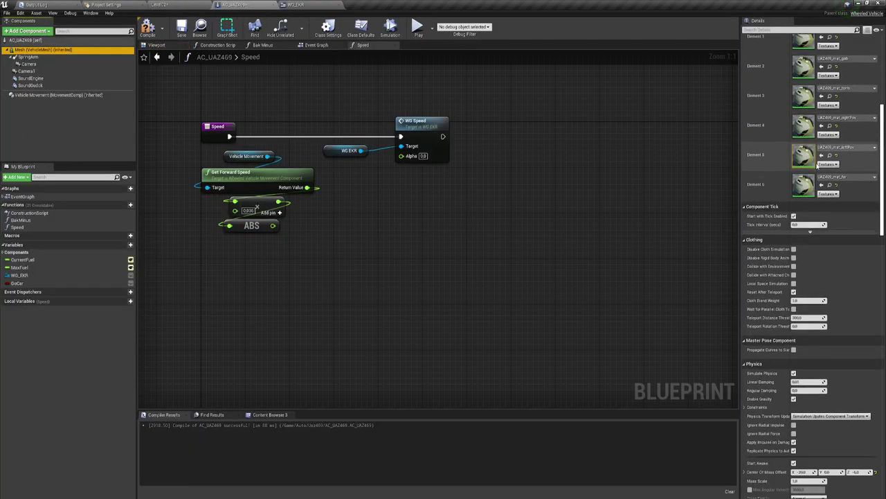
{"action": "scroll", "coordinate": [817, 166], "scroll_direction": "down", "scroll_amount": 2}
{"action": "scroll", "coordinate": [817, 166], "scroll_direction": "down", "scroll_amount": 2}
{"action": "scroll", "coordinate": [817, 170], "scroll_direction": "down", "scroll_amount": 2}
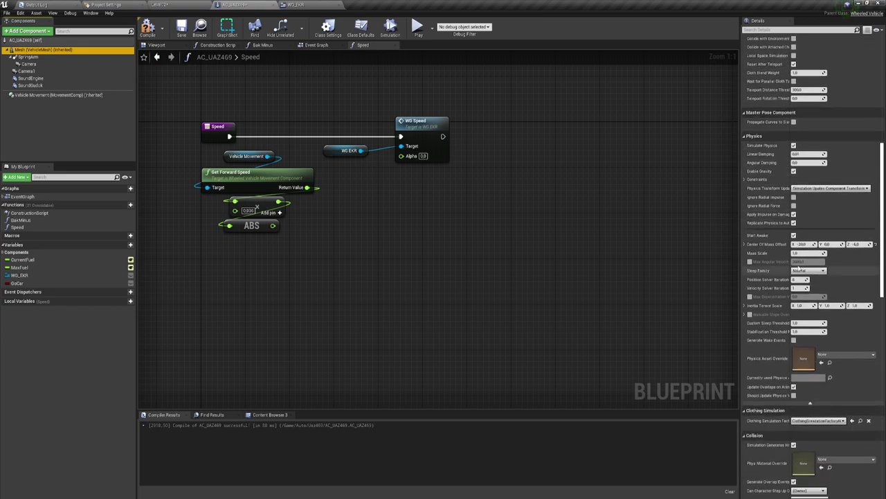
{"action": "scroll", "coordinate": [808, 251], "scroll_direction": "down", "scroll_amount": 2}
{"action": "scroll", "coordinate": [808, 229], "scroll_direction": "down", "scroll_amount": 1}
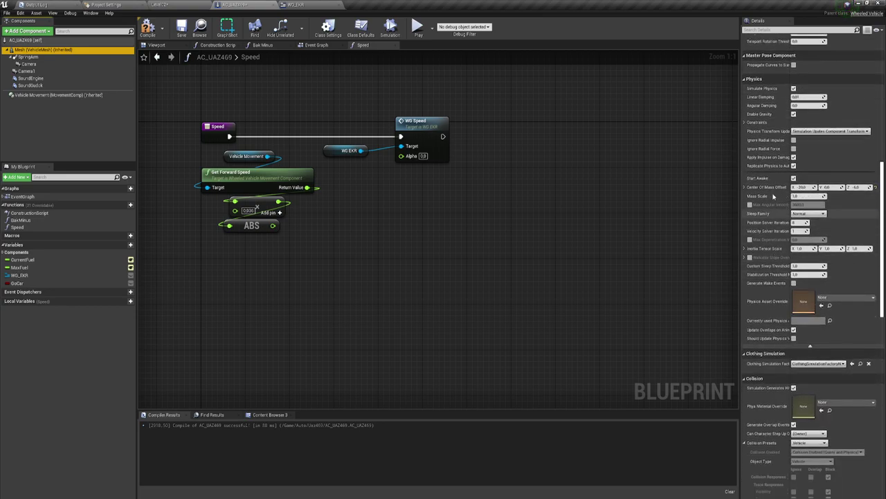
{"action": "scroll", "coordinate": [803, 201], "scroll_direction": "up", "scroll_amount": 1}
{"action": "scroll", "coordinate": [802, 208], "scroll_direction": "up", "scroll_amount": 2}
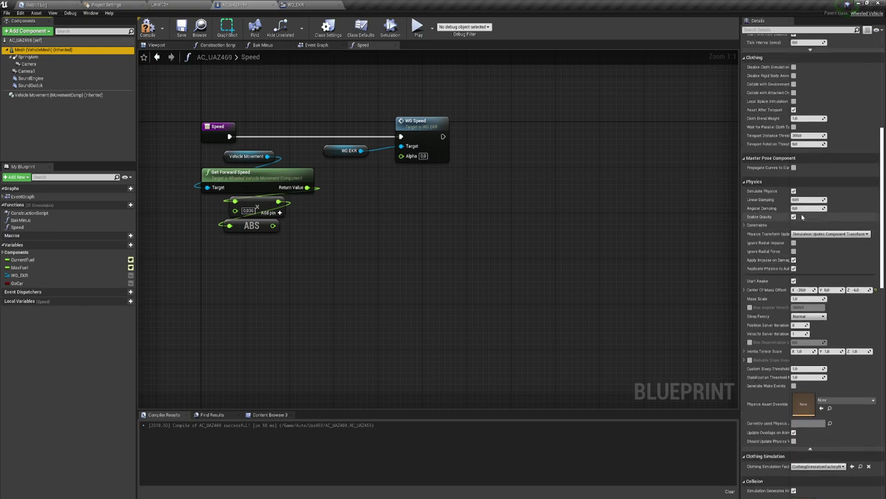
{"action": "scroll", "coordinate": [801, 213], "scroll_direction": "up", "scroll_amount": 2}
{"action": "scroll", "coordinate": [801, 214], "scroll_direction": "up", "scroll_amount": 2}
{"action": "scroll", "coordinate": [802, 215], "scroll_direction": "down", "scroll_amount": 2}
{"action": "scroll", "coordinate": [802, 216], "scroll_direction": "down", "scroll_amount": 5}
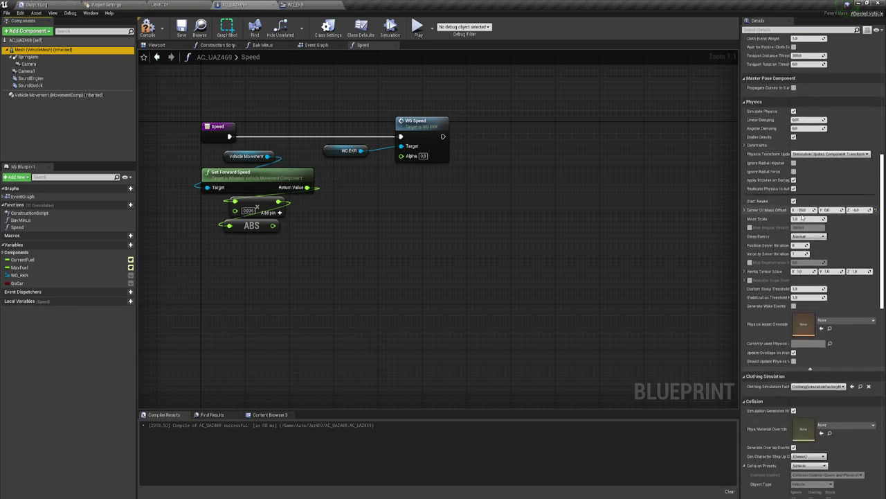
{"action": "scroll", "coordinate": [802, 217], "scroll_direction": "down", "scroll_amount": 6}
{"action": "scroll", "coordinate": [802, 218], "scroll_direction": "down", "scroll_amount": 4}
{"action": "scroll", "coordinate": [801, 218], "scroll_direction": "down", "scroll_amount": 2}
{"action": "scroll", "coordinate": [802, 217], "scroll_direction": "down", "scroll_amount": 2}
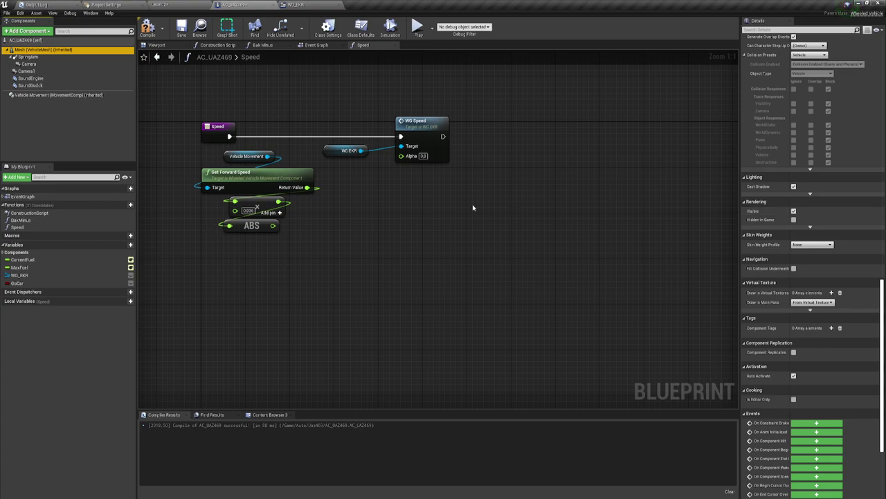
Step: Divide the ABS result by 100 with a float / float node, then view Level02
{"action": "mouse_move", "coordinate": [355, 215]}
{"action": "right_mouse_down"}
{"action": "mouse_move", "coordinate": [365, 233]}
{"action": "mouse_move", "coordinate": [350, 236]}
{"action": "right_mouse_up"}
{"action": "right_click_drag", "start_coordinate": [296, 240], "coordinate": [286, 239]}
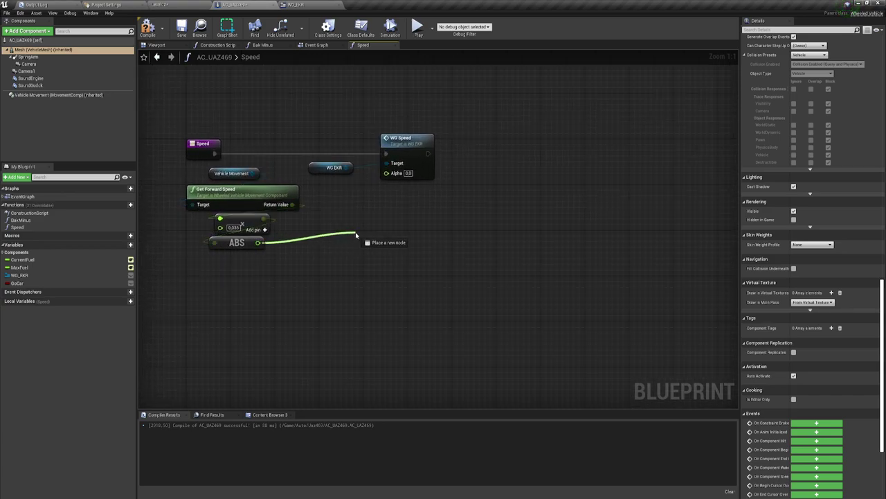
{"action": "left_click_drag", "start_coordinate": [257, 243], "coordinate": [356, 238]}
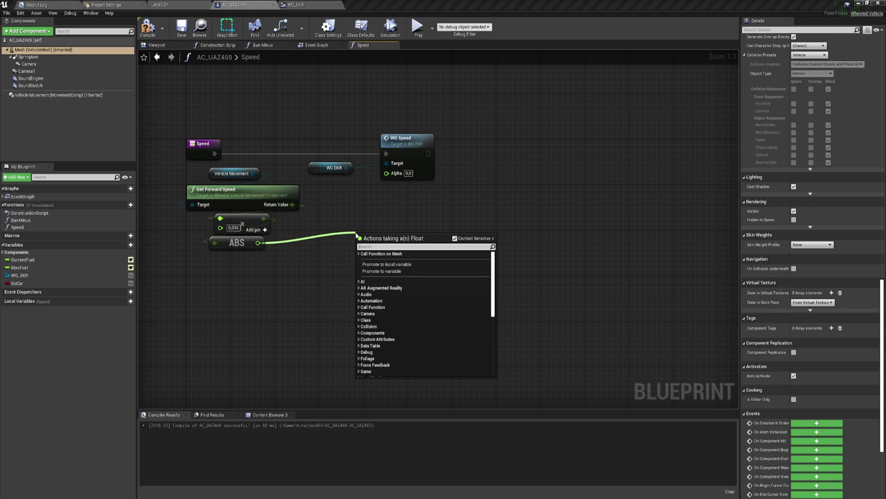
{"action": "type", "text": "/"}
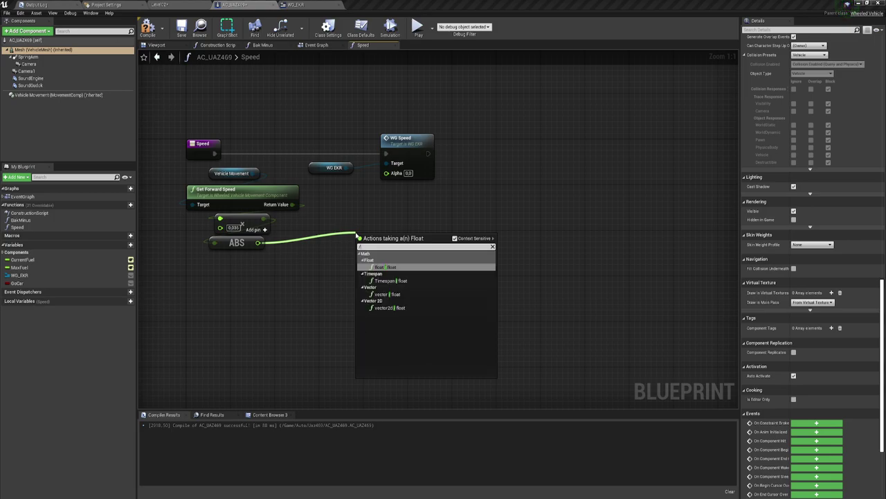
{"action": "type", "text": "("}
{"action": "key", "text": "BackSpace"}
{"action": "key", "text": "BackSpace"}
{"action": "left_click", "coordinate": [387, 268]}
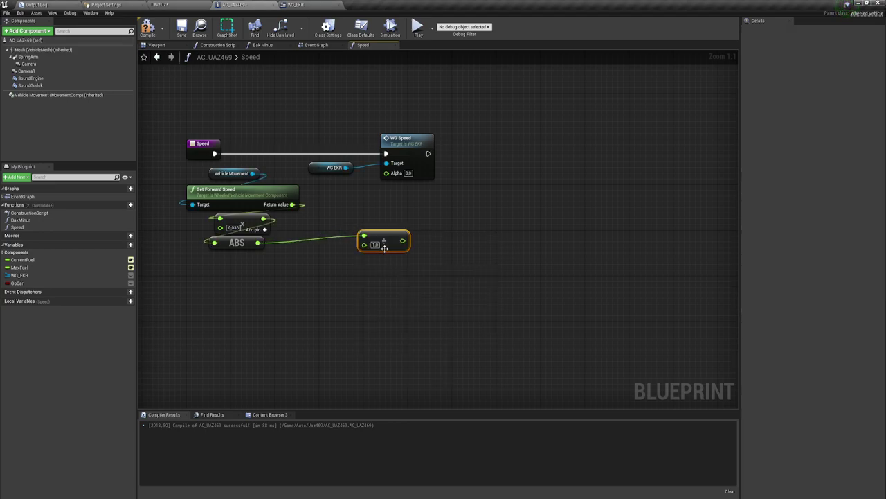
{"action": "left_click", "coordinate": [375, 245]}
{"action": "type", "text": "100"}
{"action": "right_click_drag", "start_coordinate": [439, 221], "coordinate": [460, 238]}
{"action": "left_click", "coordinate": [395, 261]}
{"action": "left_click_drag", "start_coordinate": [358, 223], "coordinate": [515, 316]}
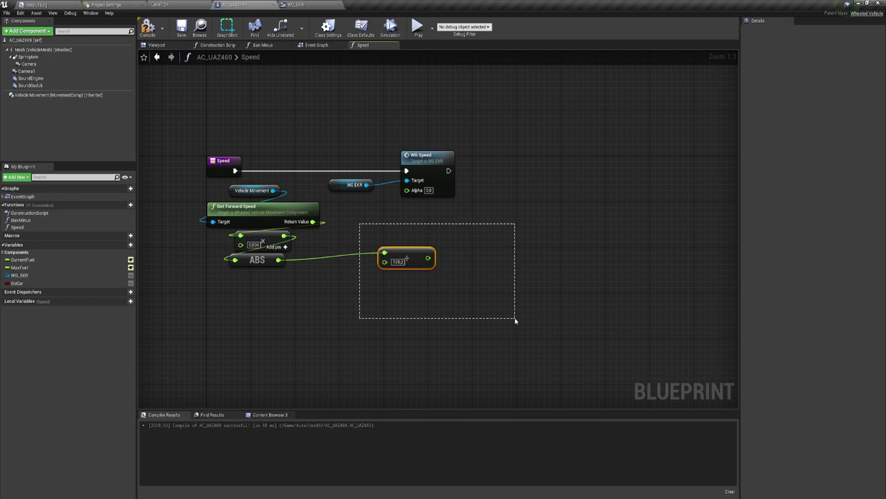
{"action": "left_click", "coordinate": [161, 4]}
Step: Orbit the level camera around the jeep before returning to the Speed graph
{"action": "right_click_drag", "start_coordinate": [467, 138], "coordinate": [416, 159]}
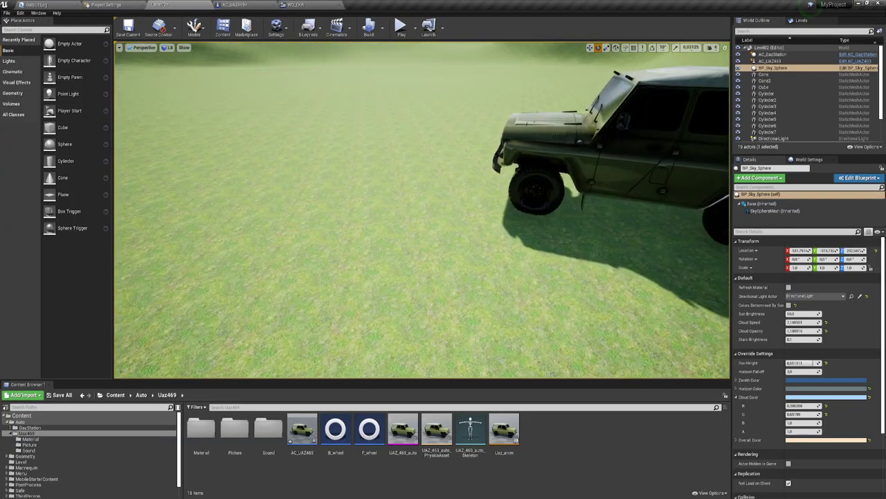
{"action": "right_click_drag", "start_coordinate": [467, 139], "coordinate": [429, 90]}
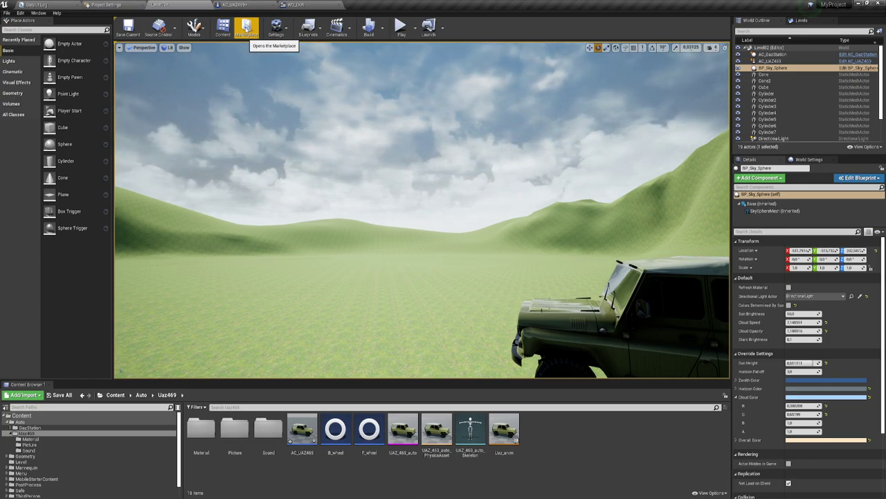
{"action": "left_click", "coordinate": [262, 5]}
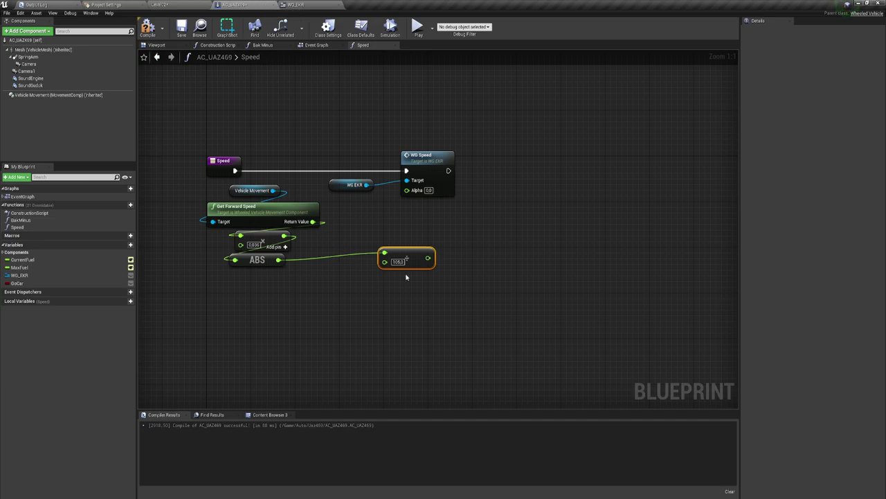
Step: Wire the speed-divided-by-100 result into WG Speed's Alpha and place the divide node beside ABS
{"action": "left_click_drag", "start_coordinate": [370, 238], "coordinate": [461, 287]}
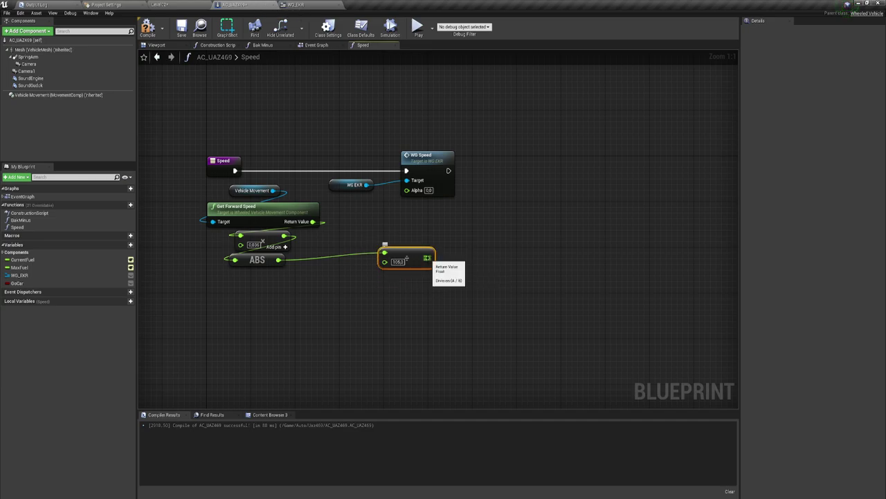
{"action": "left_click_drag", "start_coordinate": [426, 258], "coordinate": [407, 189]}
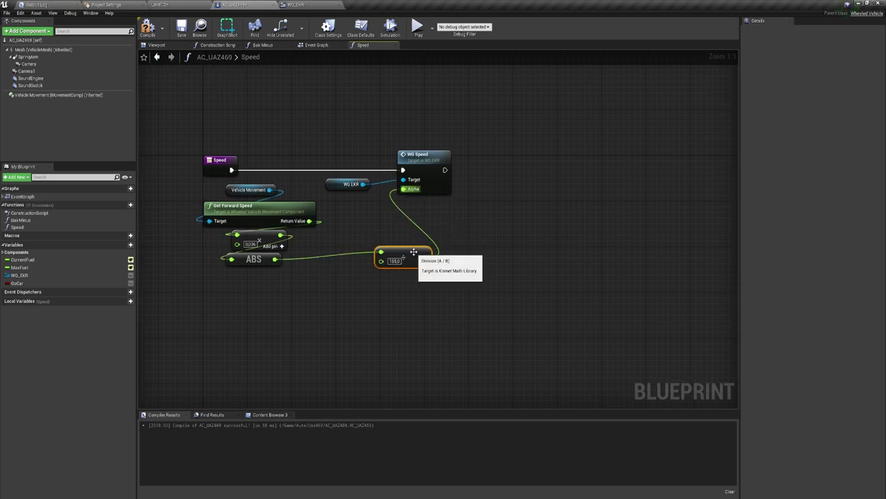
{"action": "left_click_drag", "start_coordinate": [413, 257], "coordinate": [329, 262]}
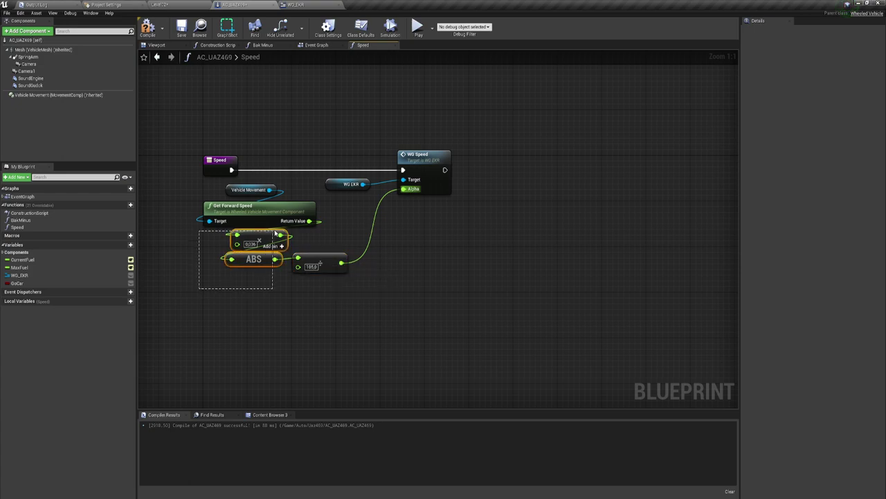
Step: Try adding a comment box around the speed calculation nodes, then delete the empty comment
{"action": "left_click_drag", "start_coordinate": [226, 280], "coordinate": [290, 202]}
{"action": "left_click", "coordinate": [383, 243]}
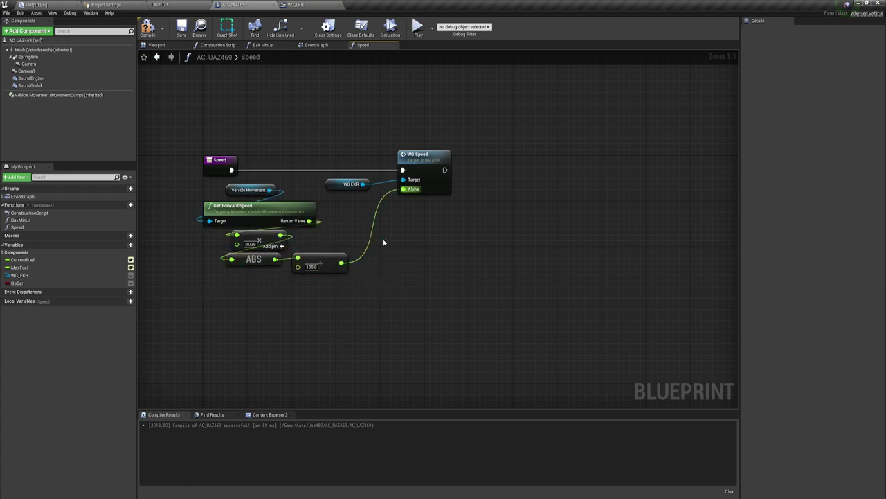
{"action": "key", "text": "c"}
{"action": "key", "text": "BackSpace"}
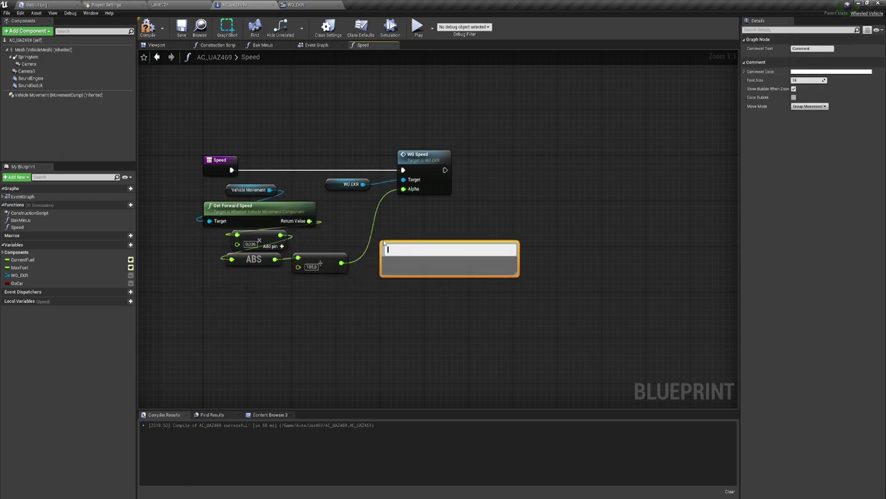
{"action": "left_click", "coordinate": [412, 224]}
{"action": "left_click_drag", "start_coordinate": [411, 224], "coordinate": [494, 307]}
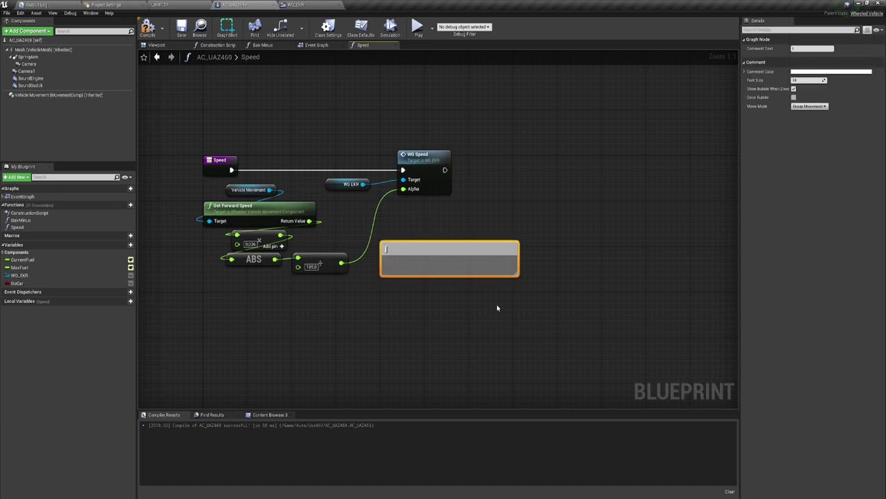
{"action": "key", "text": "Delete"}
Step: Add a Clamp (float) node on the divided speed output and place it beside WG Speed
{"action": "left_click_drag", "start_coordinate": [341, 262], "coordinate": [358, 254]}
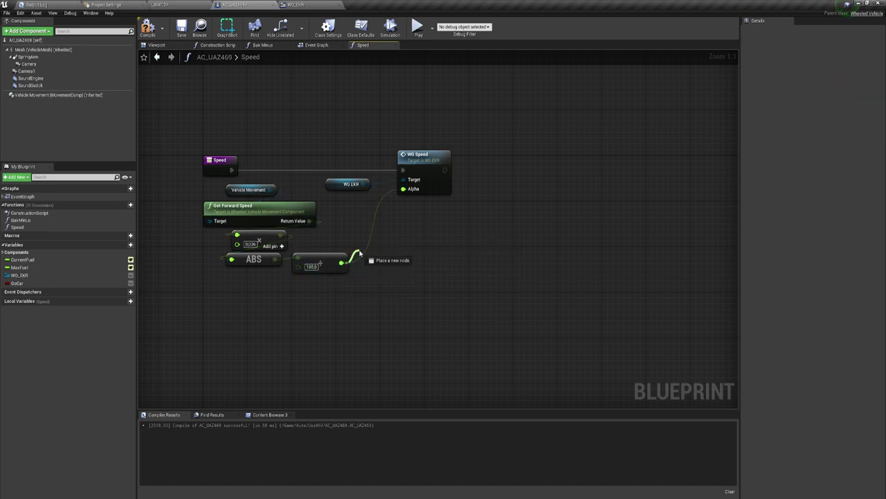
{"action": "type", "text": "cla"}
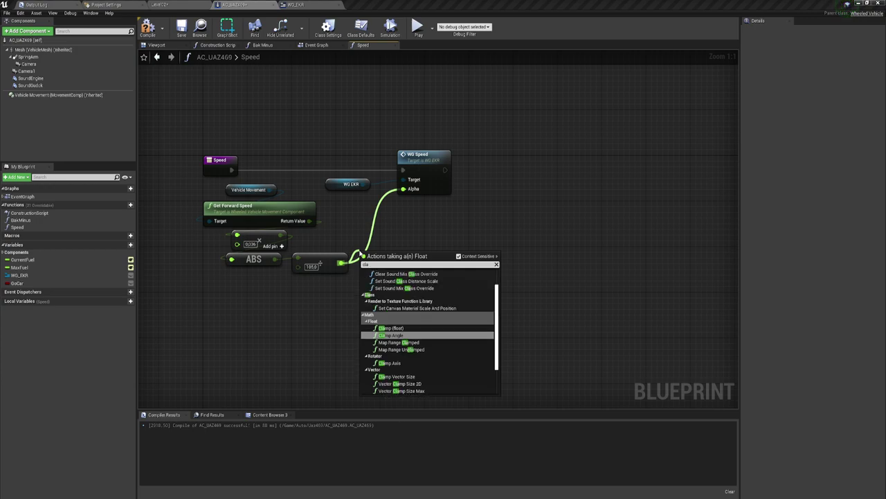
{"action": "left_click", "coordinate": [390, 327]}
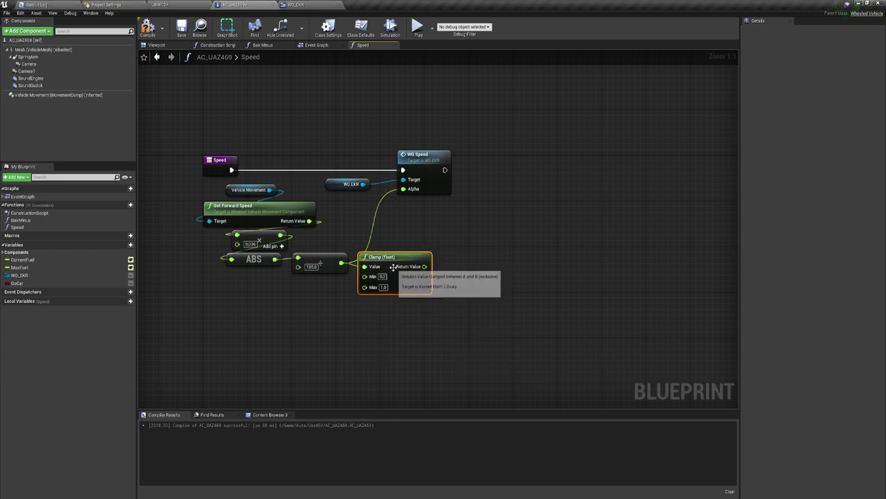
{"action": "mouse_move", "coordinate": [393, 267]}
{"action": "left_mouse_down"}
{"action": "mouse_move", "coordinate": [387, 227]}
{"action": "mouse_move", "coordinate": [403, 188]}
{"action": "left_mouse_up"}
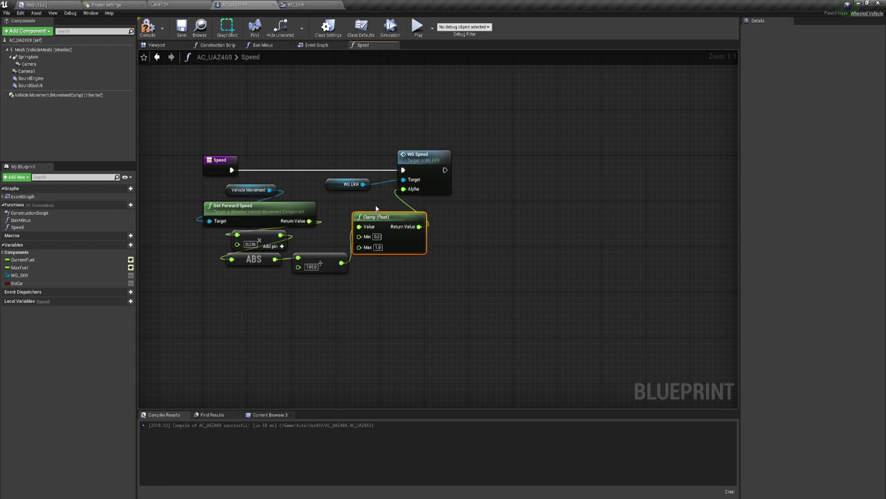
{"action": "left_click_drag", "start_coordinate": [382, 216], "coordinate": [388, 210]}
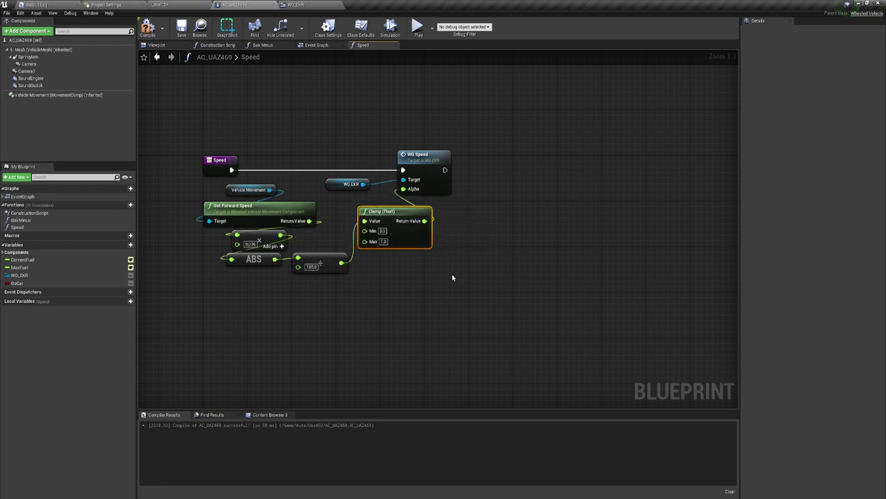
{"action": "right_click_drag", "start_coordinate": [453, 278], "coordinate": [437, 311]}
Step: Review the Speed function's nodes and save the AC_UAZ469 blueprint
{"action": "left_click", "coordinate": [304, 302]}
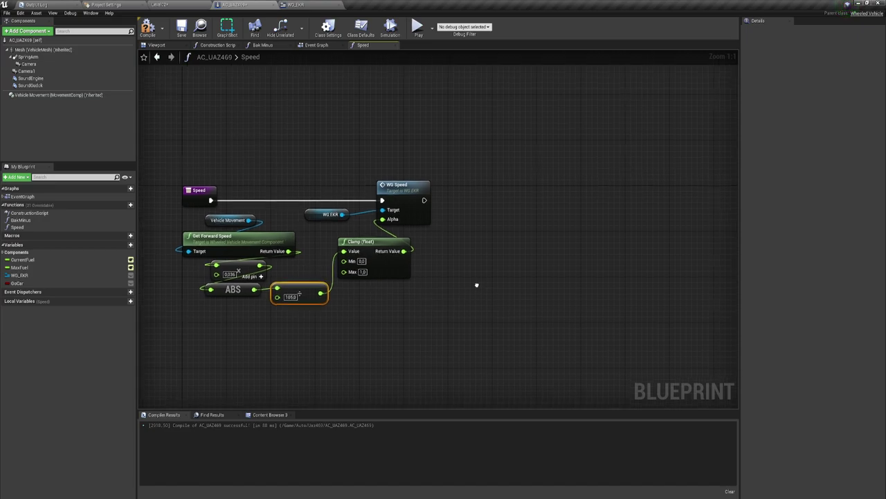
{"action": "right_click_drag", "start_coordinate": [475, 283], "coordinate": [473, 267]}
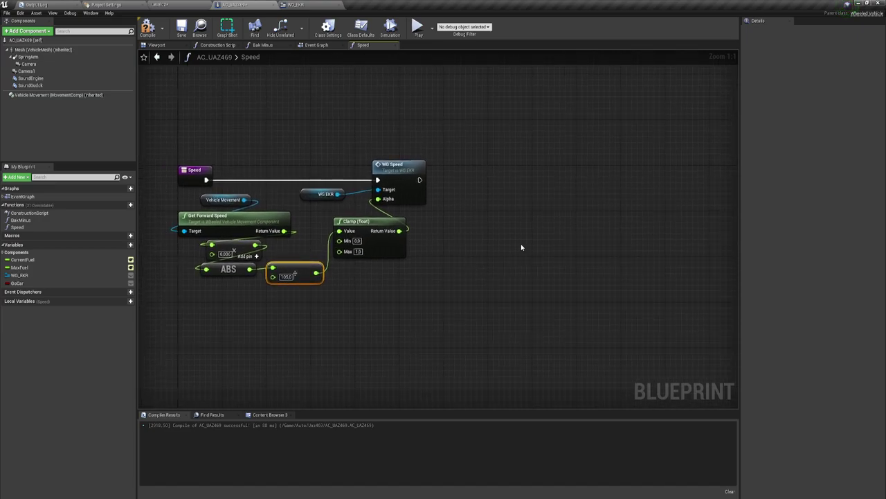
{"action": "right_click_drag", "start_coordinate": [521, 247], "coordinate": [515, 261]}
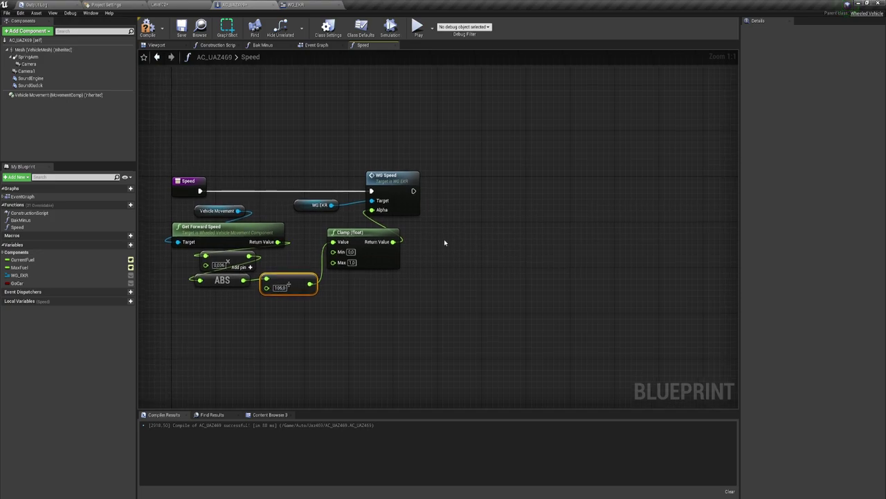
{"action": "mouse_move", "coordinate": [444, 242]}
{"action": "right_mouse_down"}
{"action": "mouse_move", "coordinate": [435, 241]}
{"action": "mouse_move", "coordinate": [477, 233]}
{"action": "right_mouse_up"}
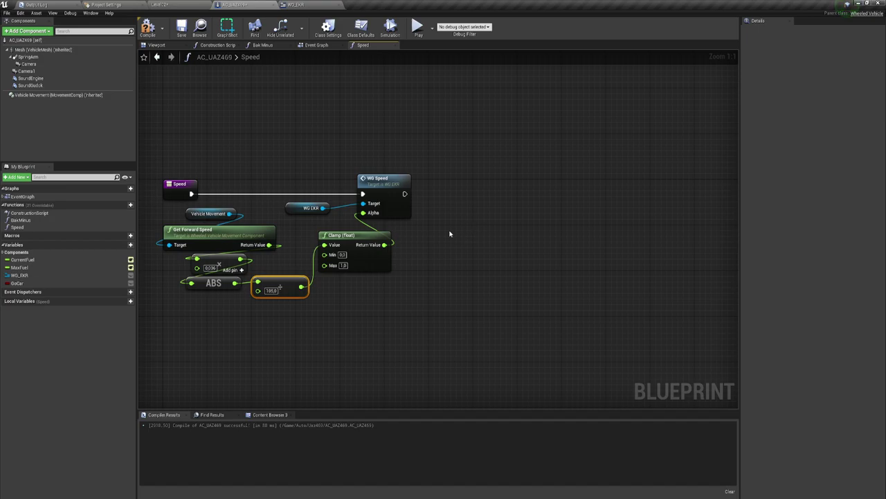
{"action": "left_click_drag", "start_coordinate": [237, 134], "coordinate": [515, 204]}
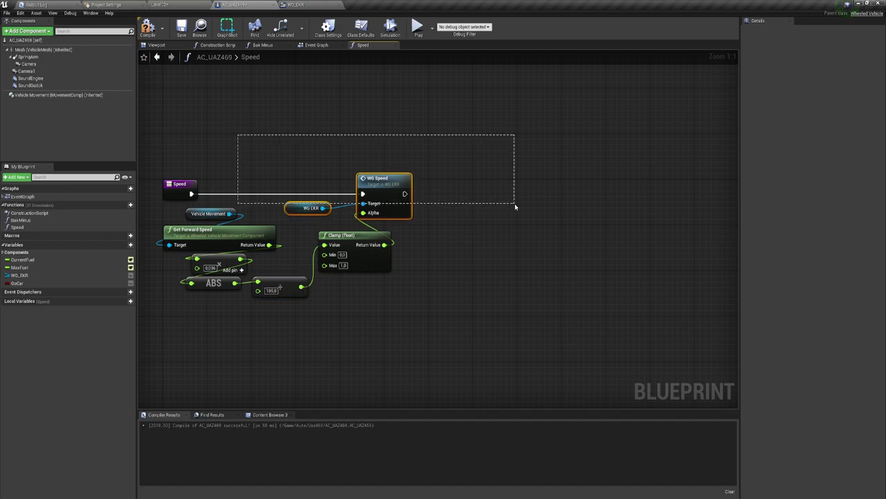
{"action": "right_click_drag", "start_coordinate": [460, 223], "coordinate": [544, 229]}
{"action": "left_click_drag", "start_coordinate": [245, 159], "coordinate": [560, 351]}
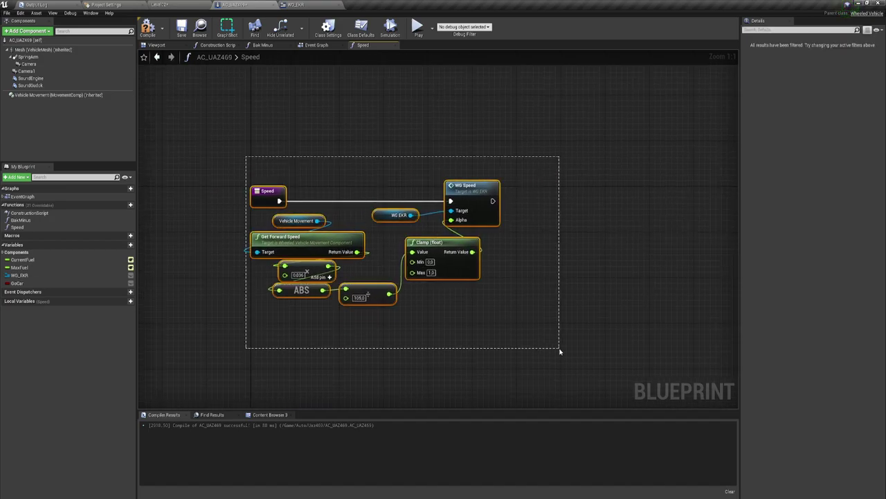
{"action": "left_click", "coordinate": [548, 298]}
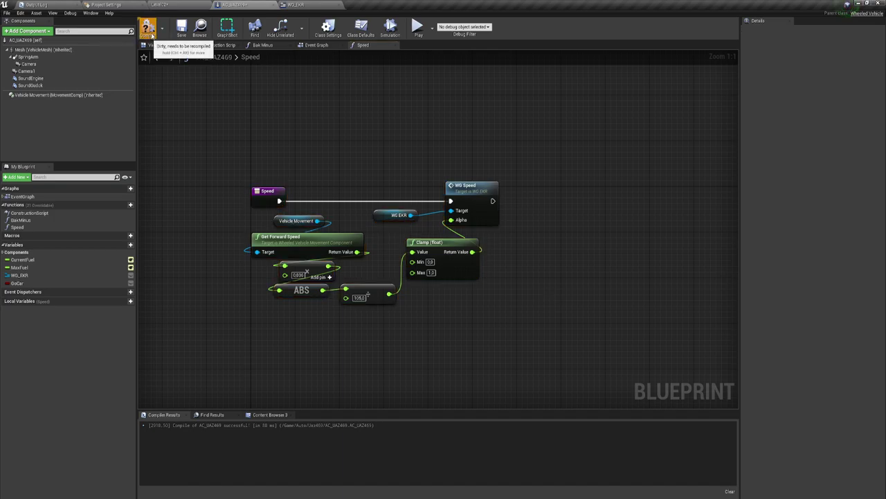
{"action": "left_click", "coordinate": [182, 27]}
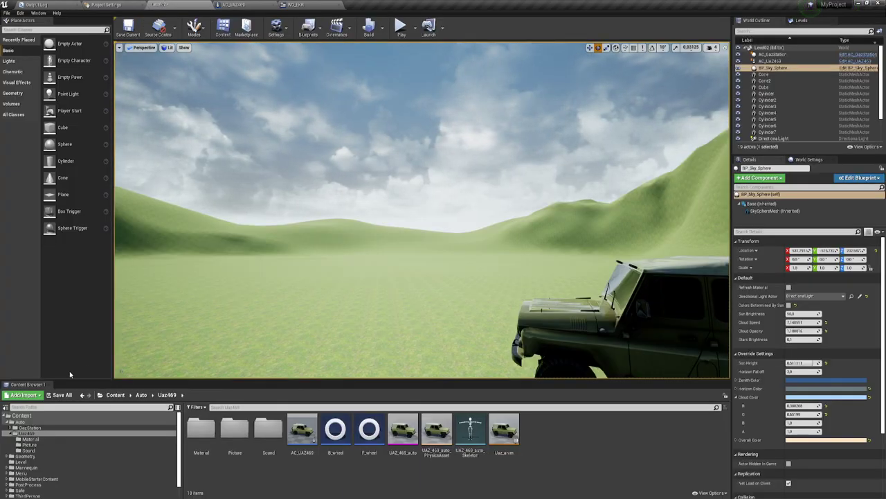
Step: Save Level02, then play-test the level to check the speedometer and stop
{"action": "left_click", "coordinate": [70, 395]}
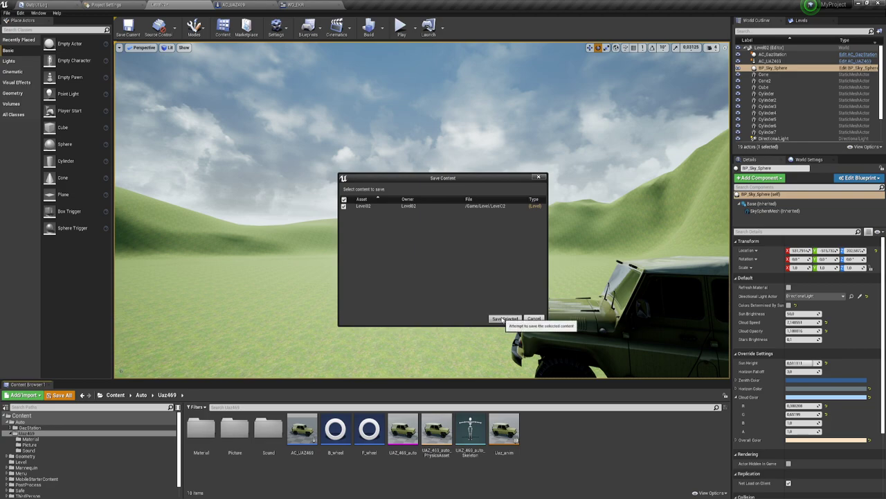
{"action": "left_click", "coordinate": [503, 318]}
{"action": "left_click", "coordinate": [402, 28]}
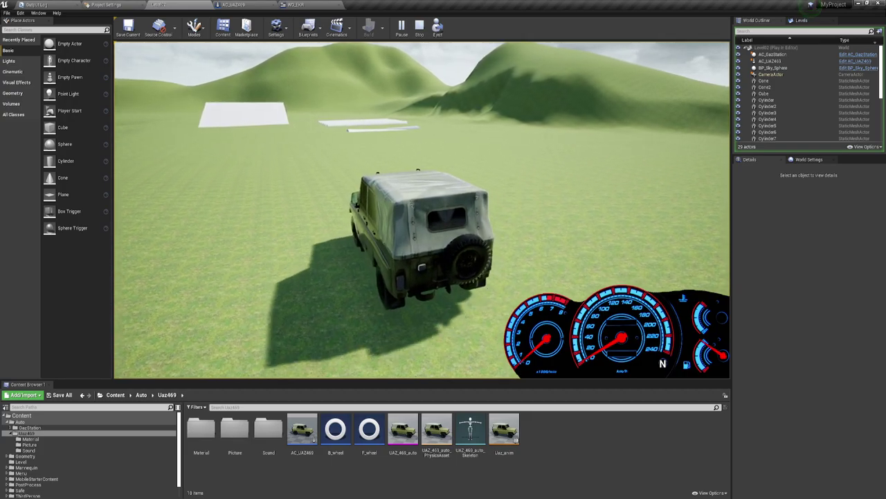
{"action": "key", "text": "Escape"}
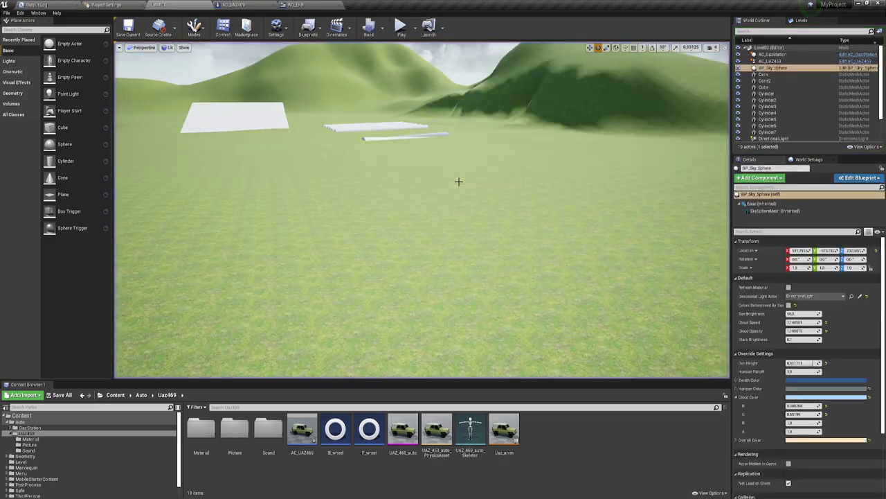
Step: Delete the Clamp node, wire the divide result directly into WG Speed's Alpha, and compile
{"action": "left_click", "coordinate": [233, 5]}
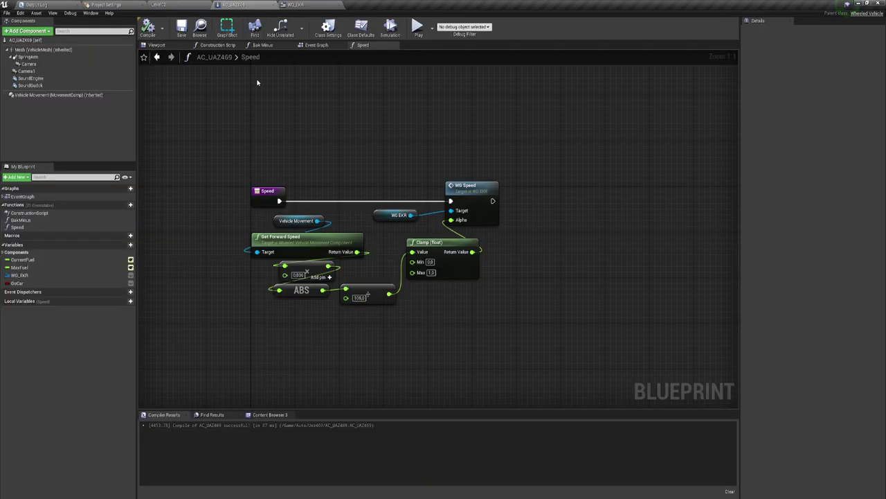
{"action": "right_click_drag", "start_coordinate": [392, 176], "coordinate": [385, 164]}
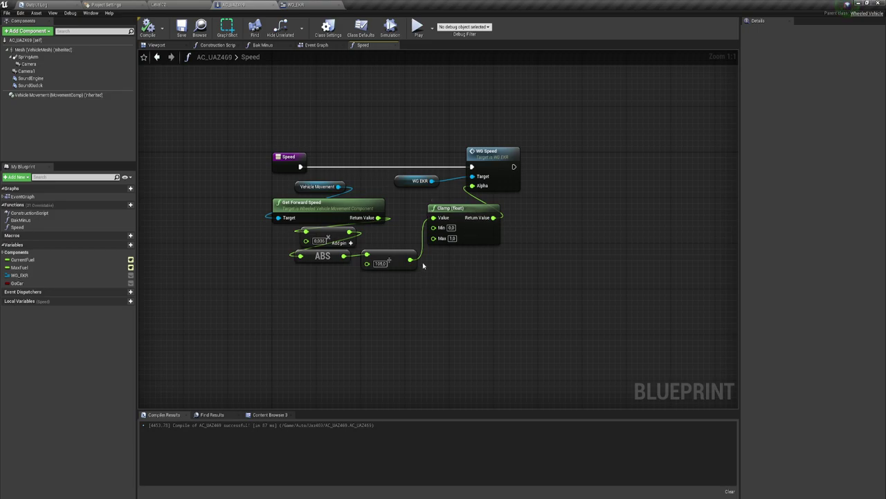
{"action": "left_click_drag", "start_coordinate": [456, 261], "coordinate": [516, 223]}
{"action": "key", "text": "Delete"}
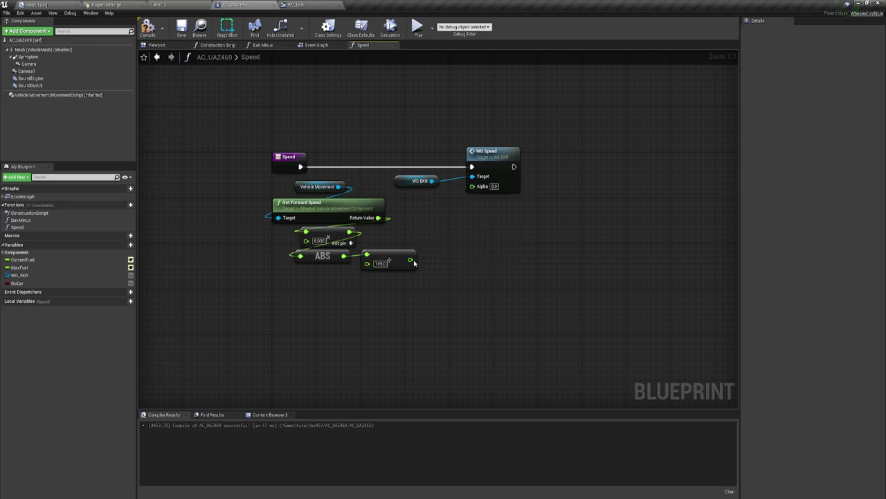
{"action": "left_click_drag", "start_coordinate": [410, 260], "coordinate": [473, 186]}
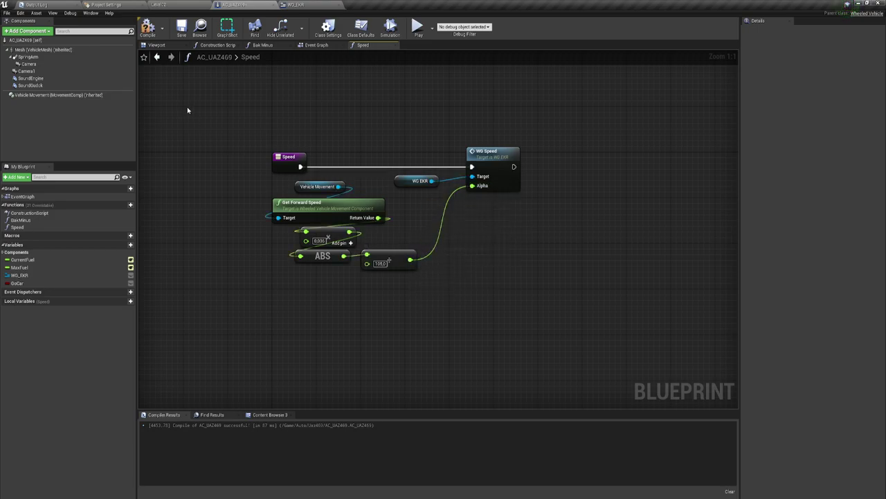
{"action": "left_click", "coordinate": [182, 28]}
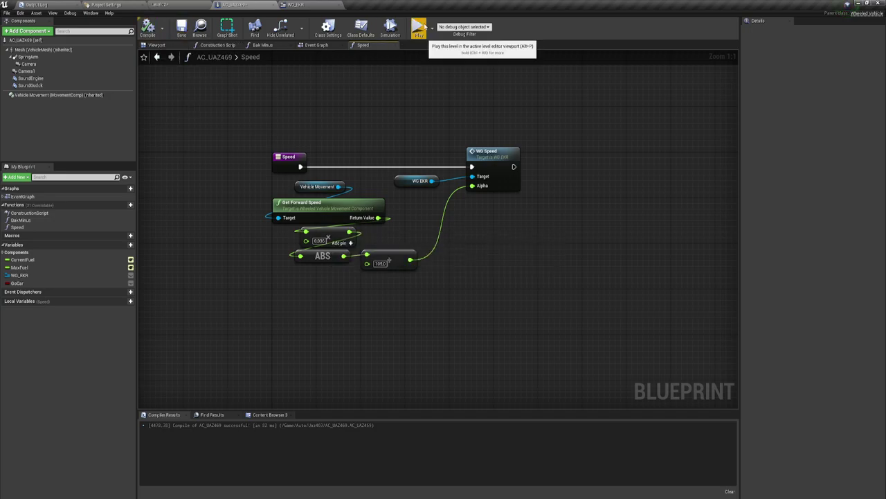
{"action": "left_click", "coordinate": [298, 5]}
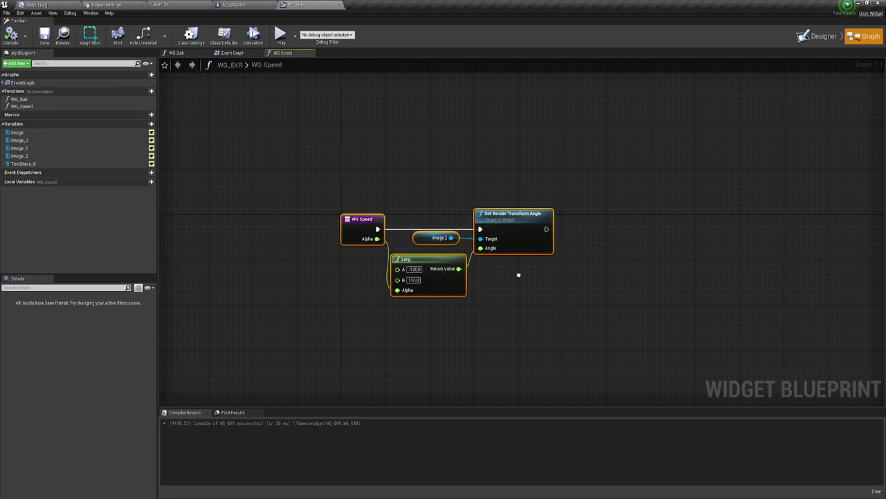
{"action": "right_click_drag", "start_coordinate": [516, 276], "coordinate": [486, 263]}
{"action": "left_click", "coordinate": [818, 36]}
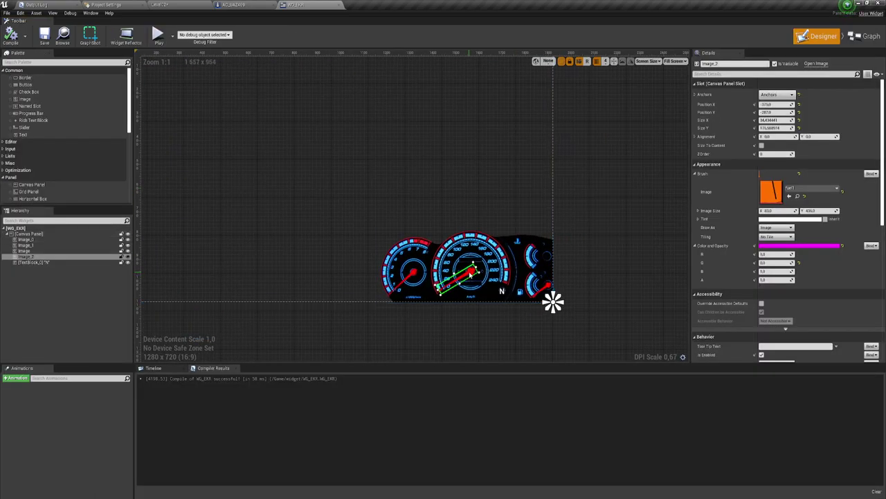
{"action": "scroll", "coordinate": [765, 279], "scroll_direction": "down", "scroll_amount": 5}
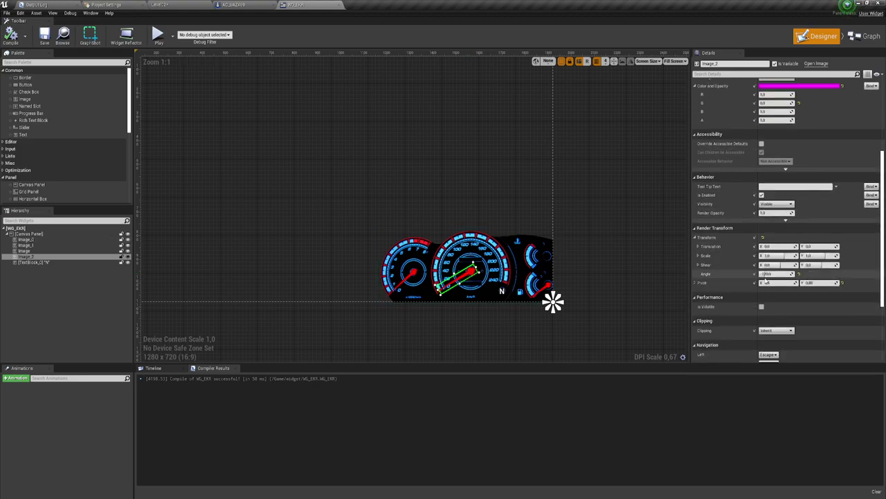
{"action": "scroll", "coordinate": [766, 280], "scroll_direction": "down", "scroll_amount": 2}
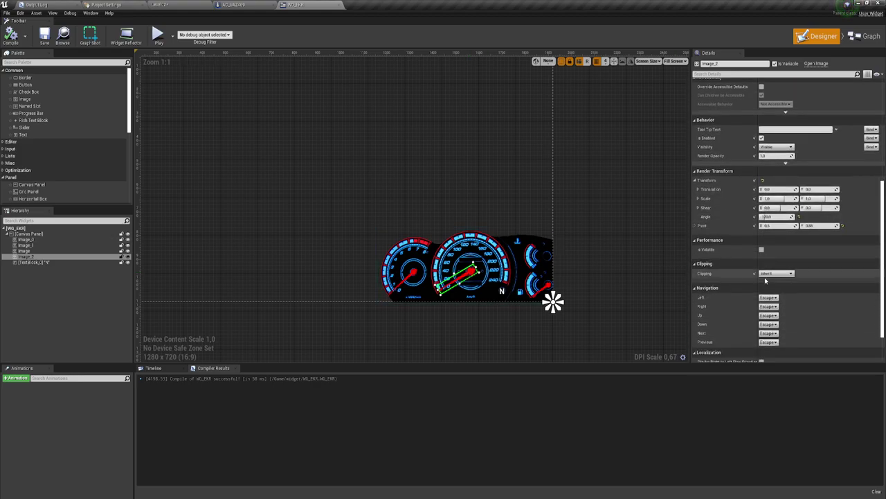
{"action": "left_click", "coordinate": [865, 36]}
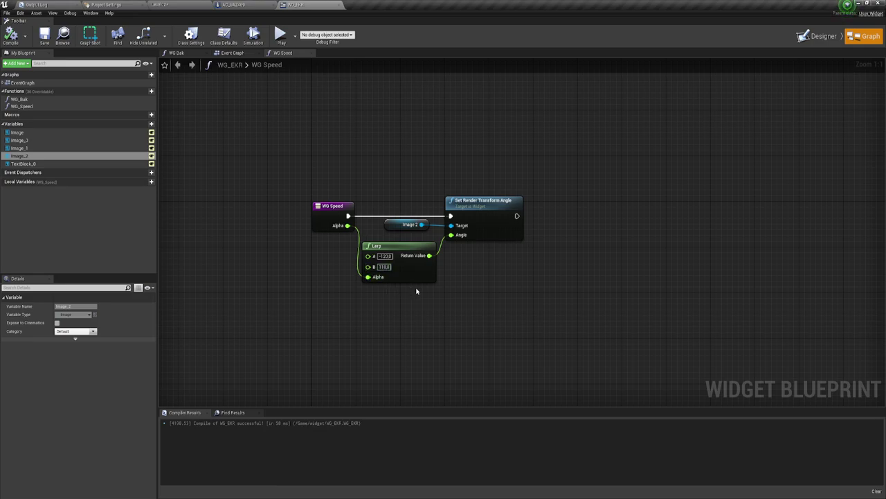
Step: Play-test the level driving the jeep to check the speedometer HUD, then stop
{"action": "left_click", "coordinate": [158, 5]}
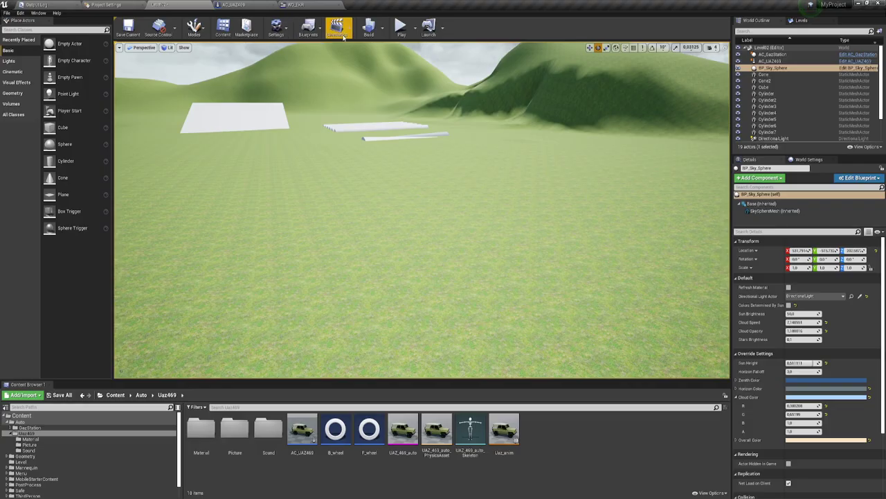
{"action": "left_click", "coordinate": [391, 29]}
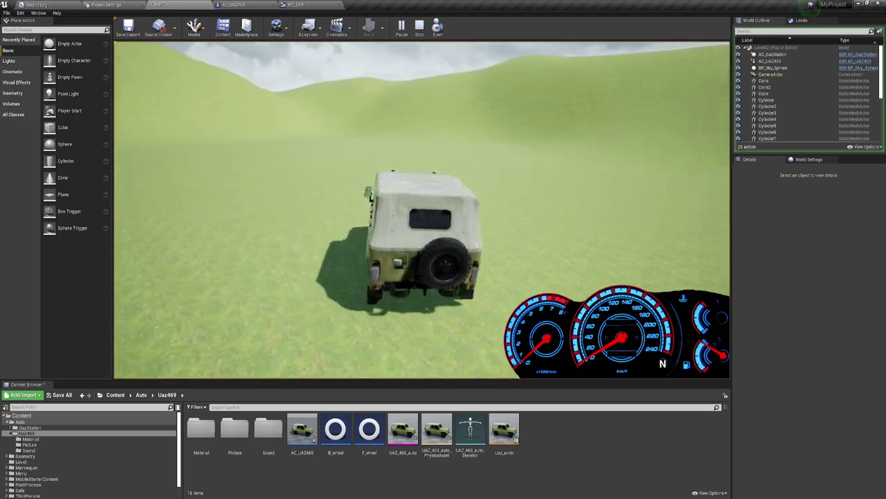
{"action": "key", "text": "Escape"}
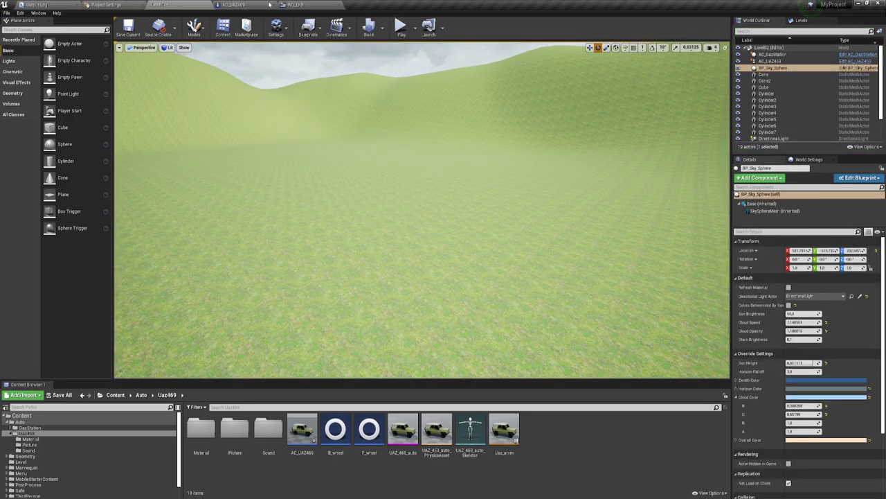
{"action": "left_click", "coordinate": [253, 5]}
Step: In the Event Graph, move the timer and fuel node row up and left
{"action": "right_click_drag", "start_coordinate": [334, 199], "coordinate": [483, 228]}
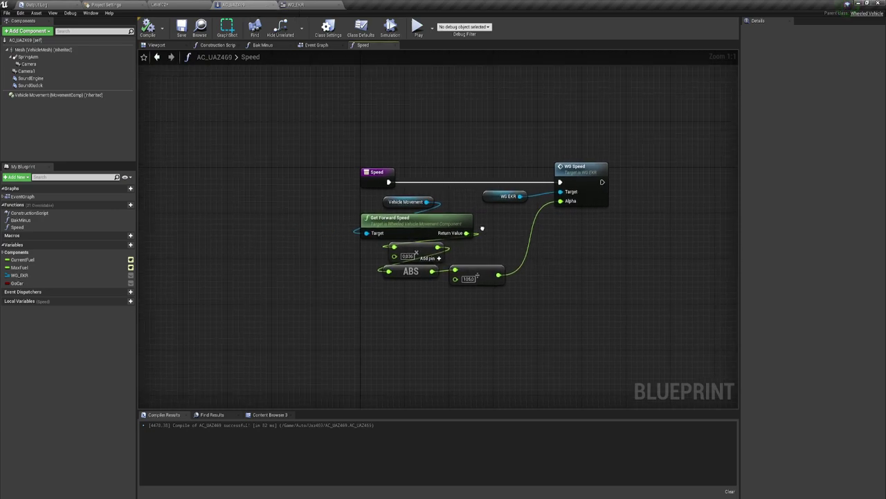
{"action": "left_click", "coordinate": [323, 46]}
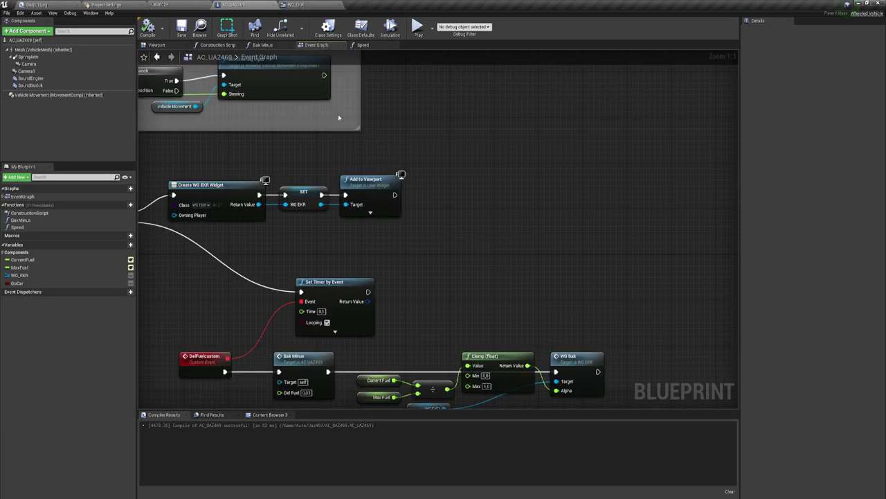
{"action": "right_click_drag", "start_coordinate": [505, 208], "coordinate": [413, 153]}
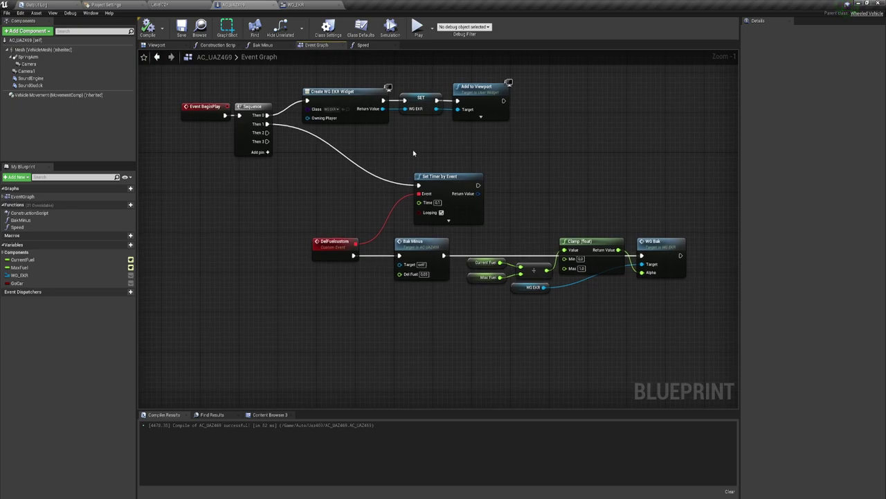
{"action": "left_click_drag", "start_coordinate": [319, 283], "coordinate": [700, 174]}
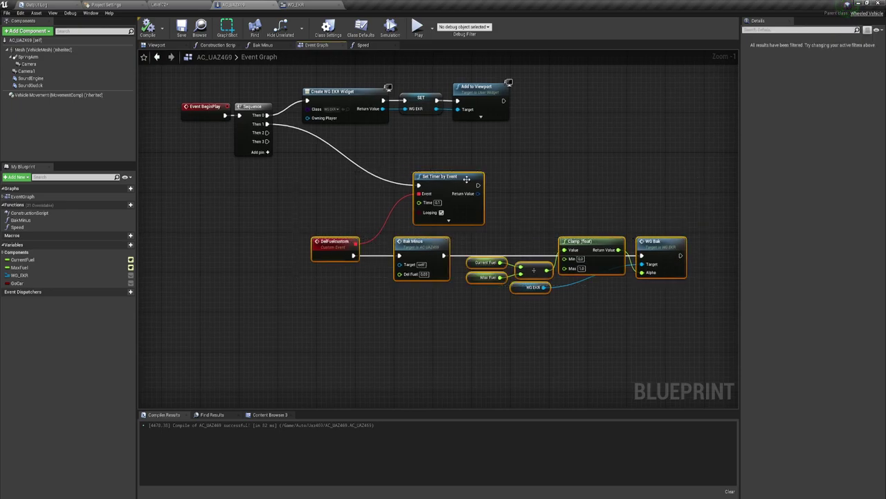
{"action": "left_click_drag", "start_coordinate": [466, 179], "coordinate": [432, 144]}
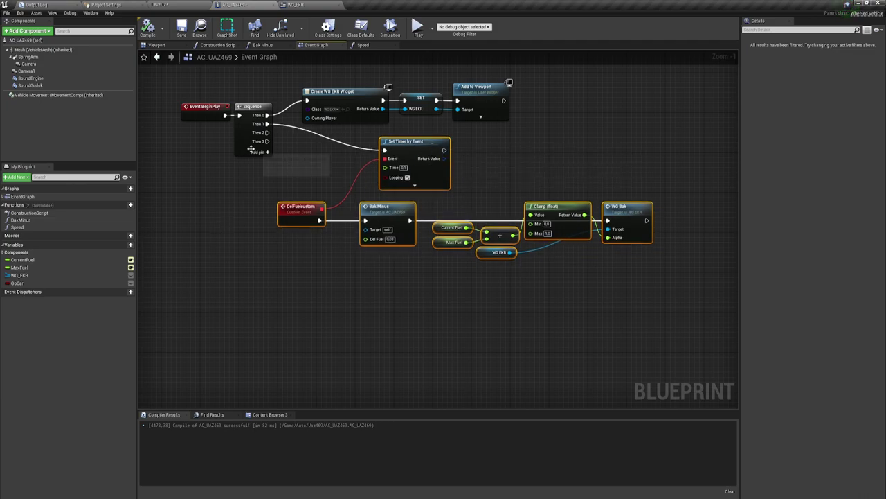
Step: Route the Sequence's Then 2 output to a new reroute node and drag a wire from it
{"action": "left_click_drag", "start_coordinate": [266, 132], "coordinate": [300, 290]}
{"action": "left_click", "coordinate": [348, 308]}
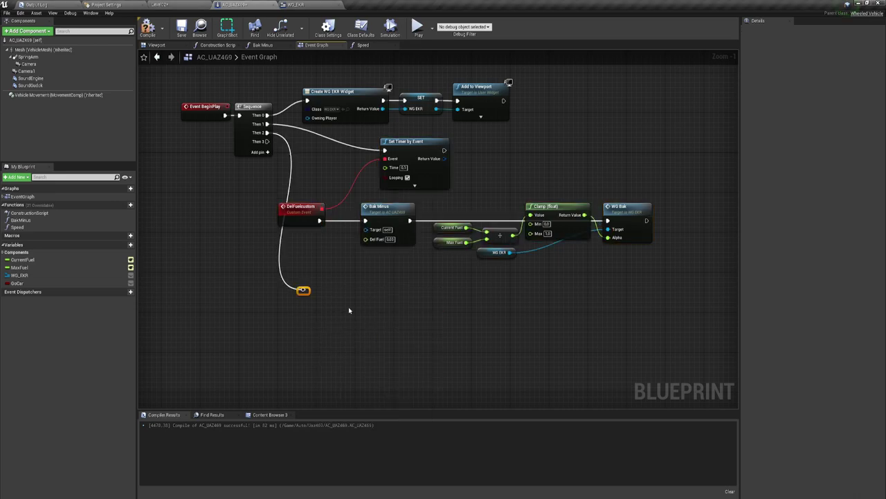
{"action": "right_click_drag", "start_coordinate": [356, 110], "coordinate": [454, 205]}
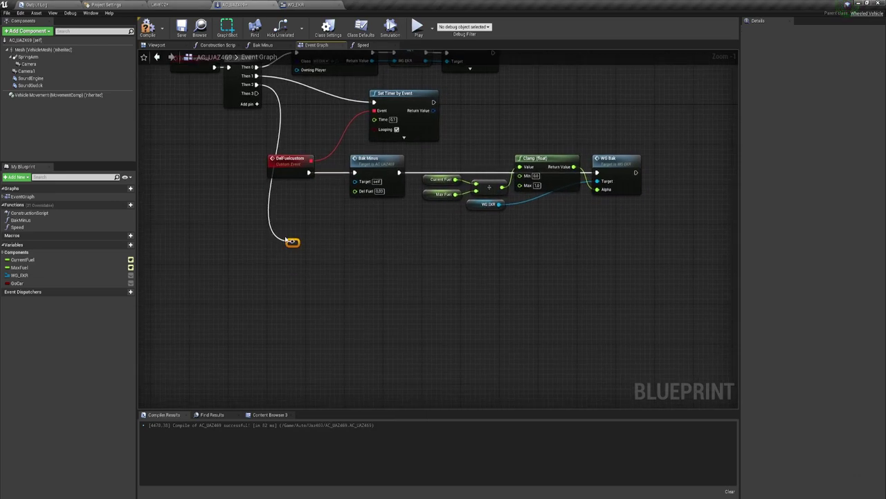
{"action": "left_click_drag", "start_coordinate": [296, 241], "coordinate": [326, 243]}
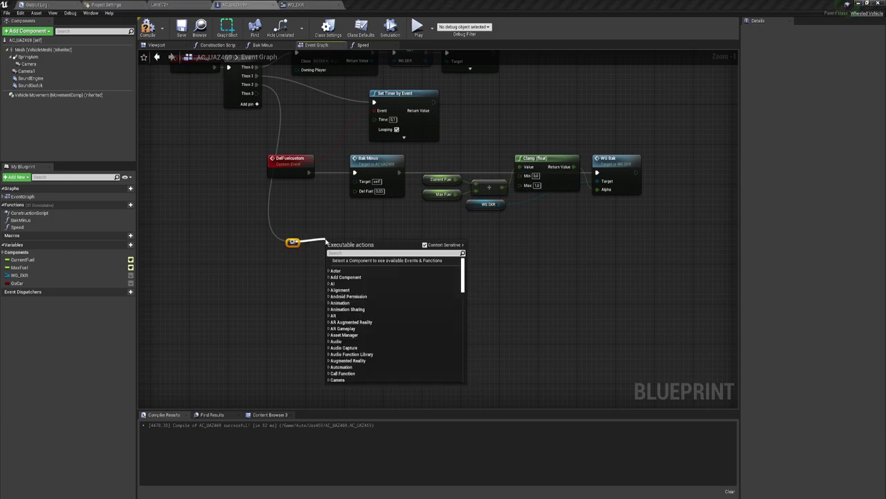
Step: Add a looping Set Timer by Function Name calling Speed every 0.05 s, then compile
{"action": "type", "text": "time"}
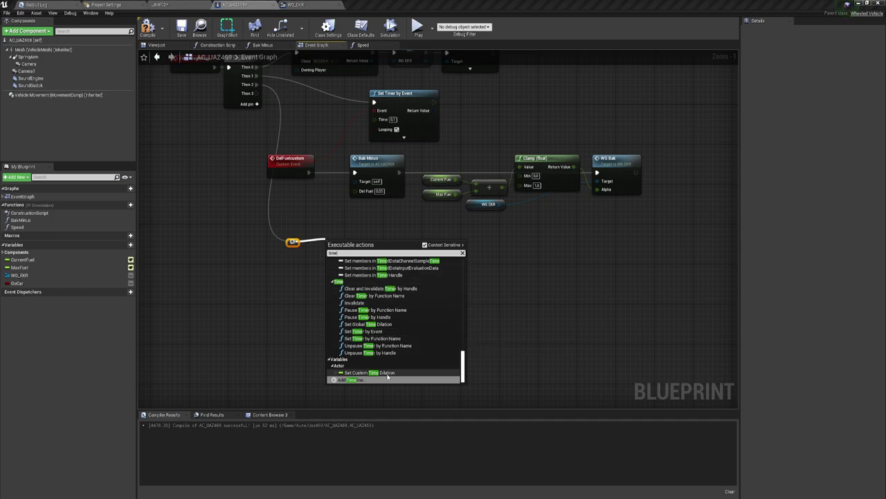
{"action": "left_click", "coordinate": [376, 341]}
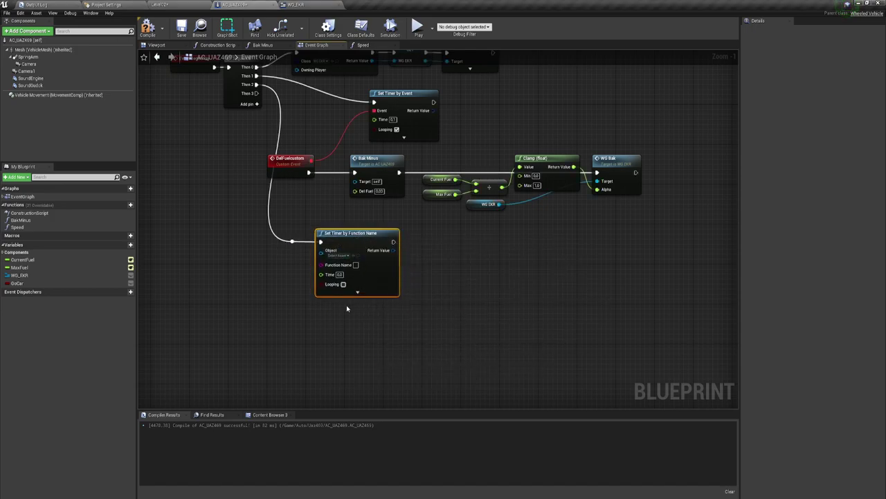
{"action": "scroll", "coordinate": [346, 305], "scroll_direction": "up", "scroll_amount": 1}
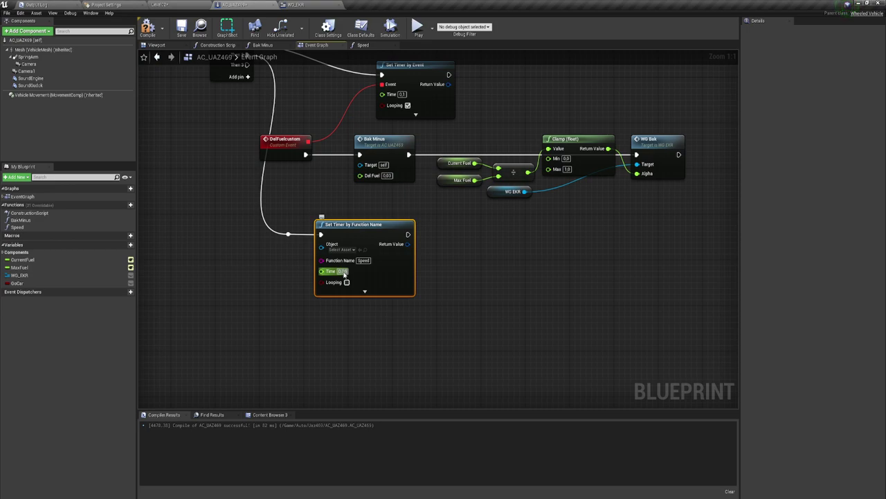
{"action": "left_click", "coordinate": [347, 282]}
{"action": "right_click_drag", "start_coordinate": [471, 257], "coordinate": [460, 295]}
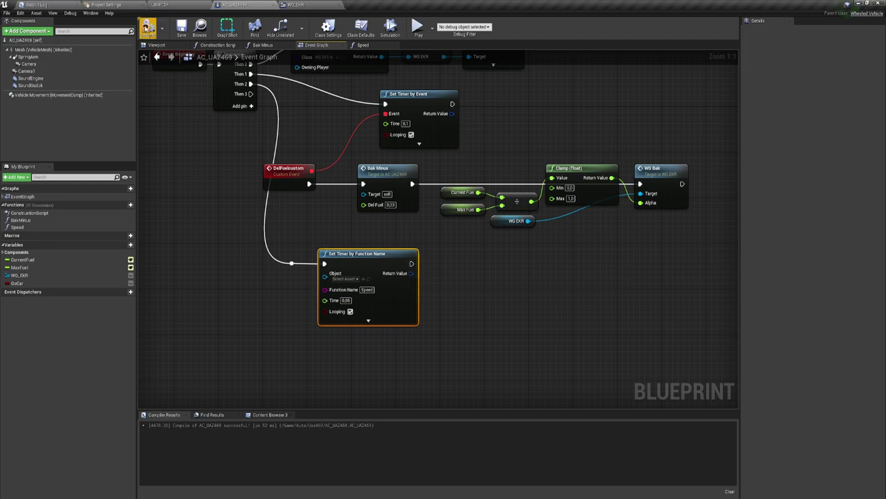
{"action": "left_click", "coordinate": [148, 28]}
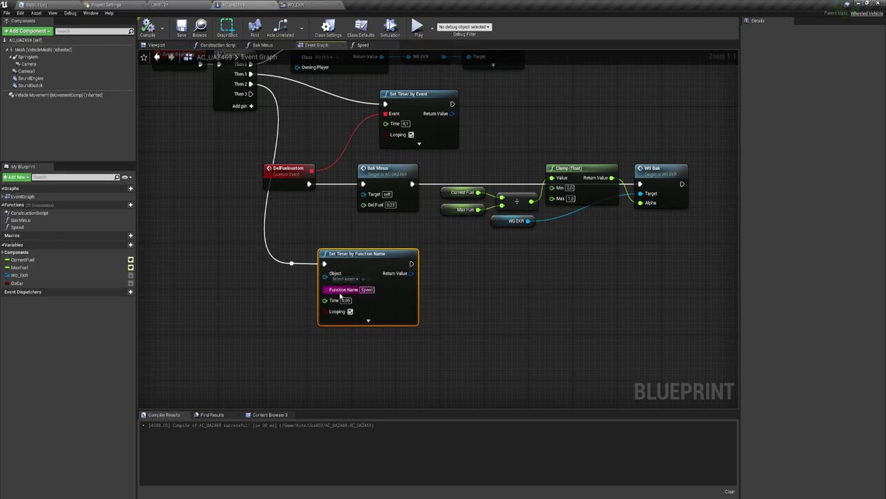
{"action": "left_click", "coordinate": [418, 26]}
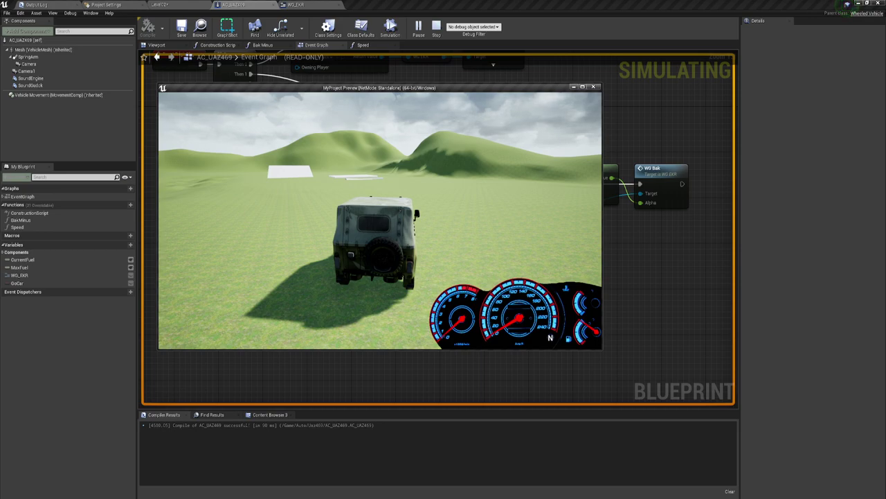
{"action": "key", "text": "w"}
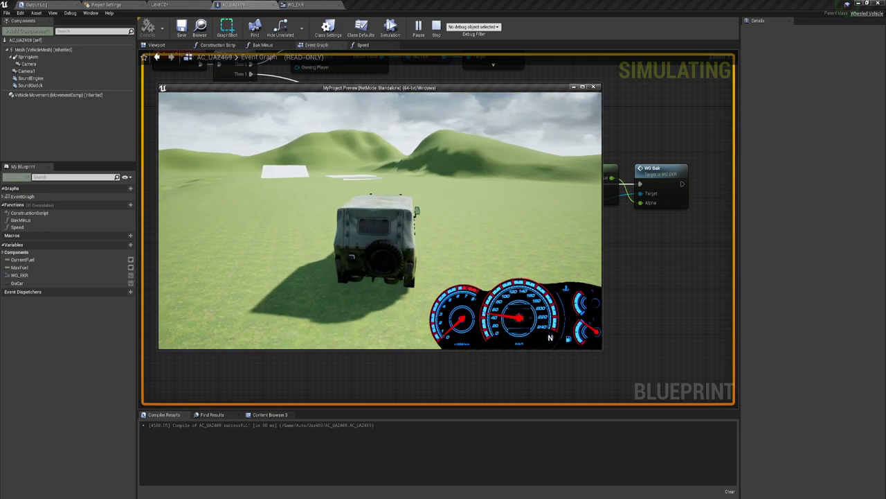
{"action": "key", "text": "d"}
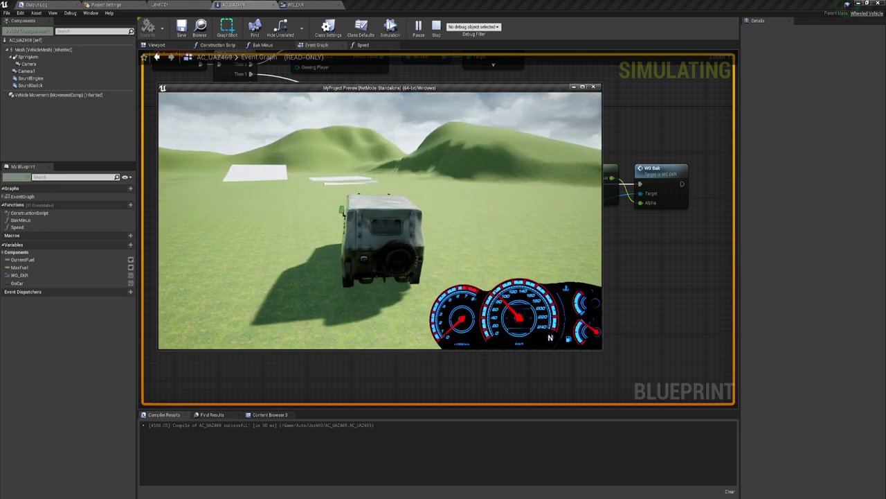
{"action": "key", "text": "d"}
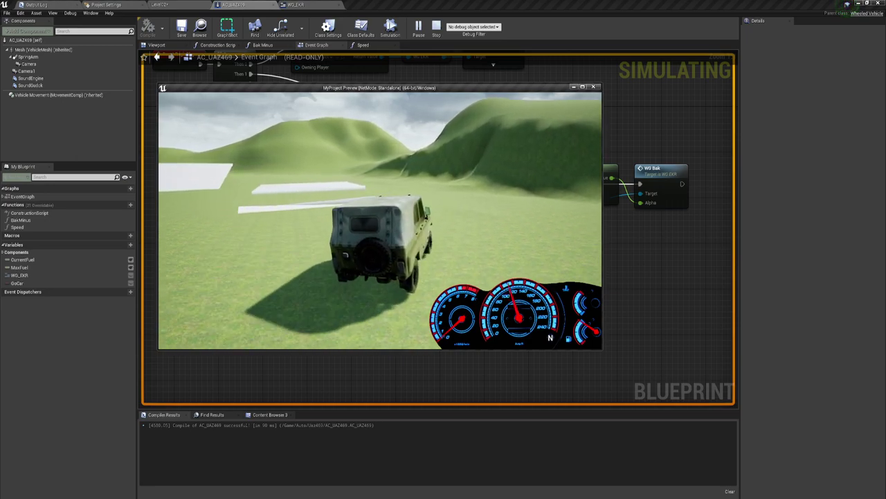
{"action": "key", "text": "d"}
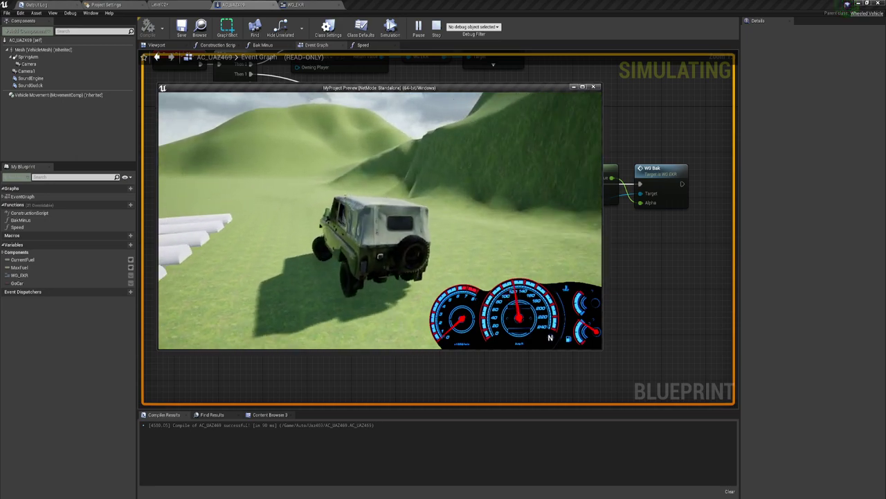
{"action": "key", "text": "a"}
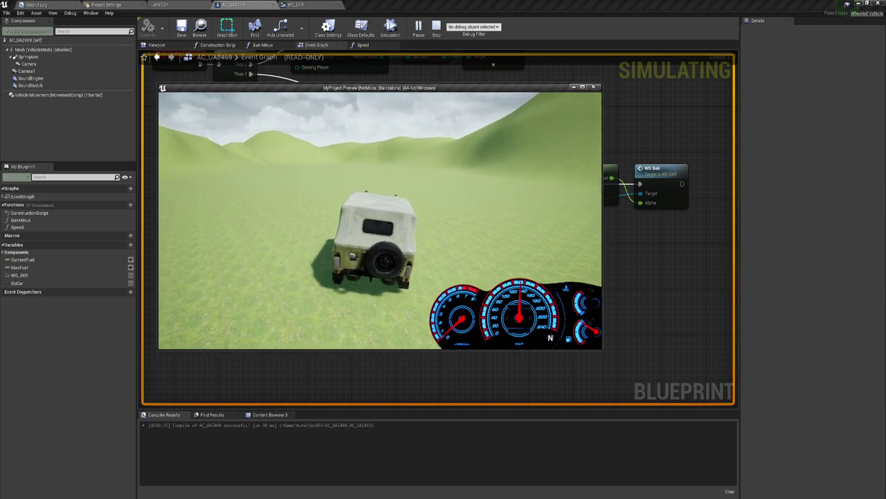
{"action": "key", "text": "w"}
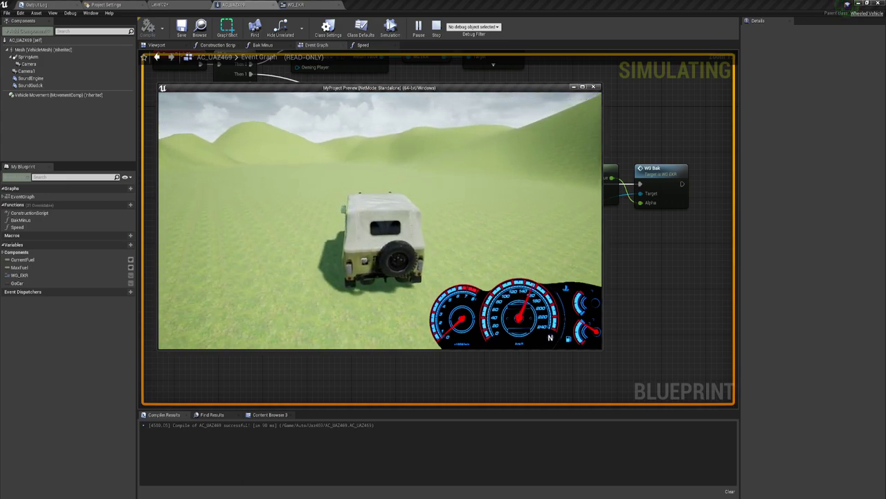
{"action": "key", "text": "d"}
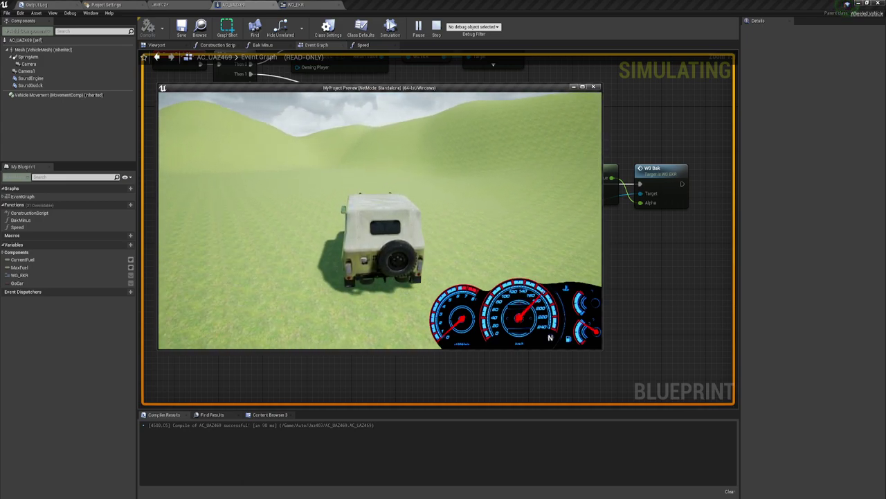
Step: Stop the play test and change the Speed function's divisor to 250.0
{"action": "key", "text": "Escape"}
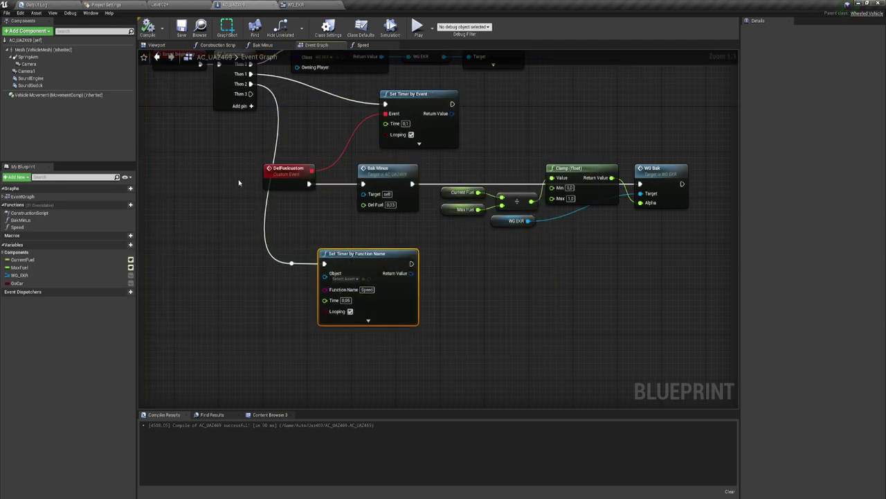
{"action": "left_click", "coordinate": [367, 45]}
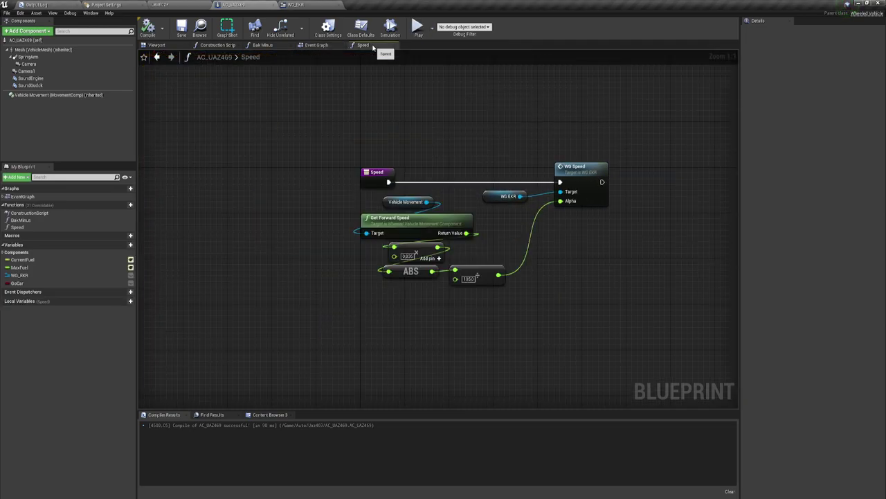
{"action": "right_click_drag", "start_coordinate": [456, 269], "coordinate": [392, 226]}
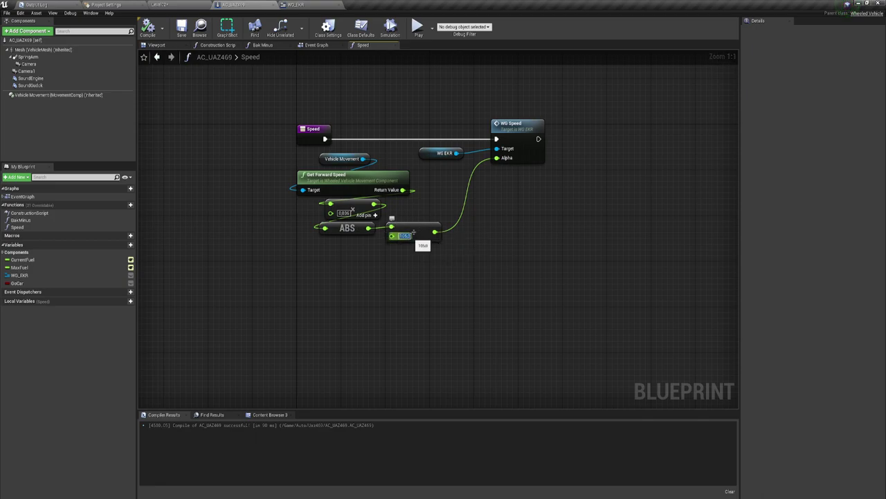
{"action": "type", "text": "25"}
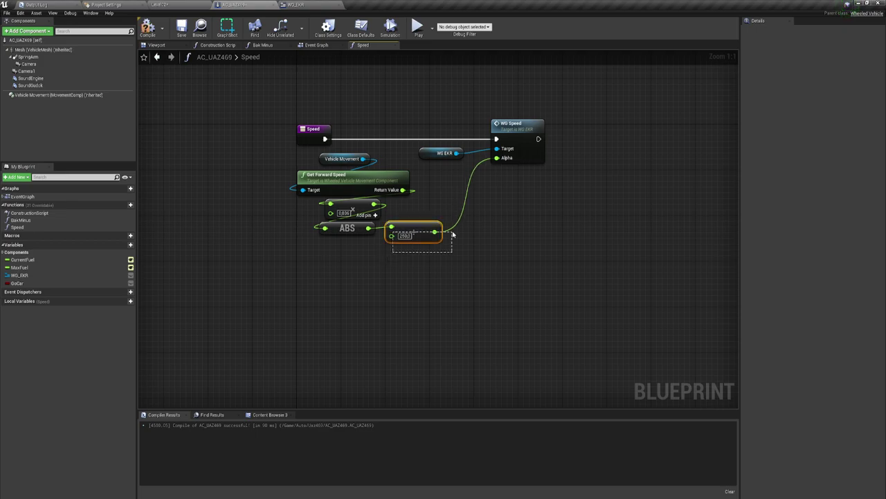
Step: Check the WG_EKR dashboard layout, then move the WG EKR, 250.0 divide and WG Speed nodes right
{"action": "left_click", "coordinate": [297, 5]}
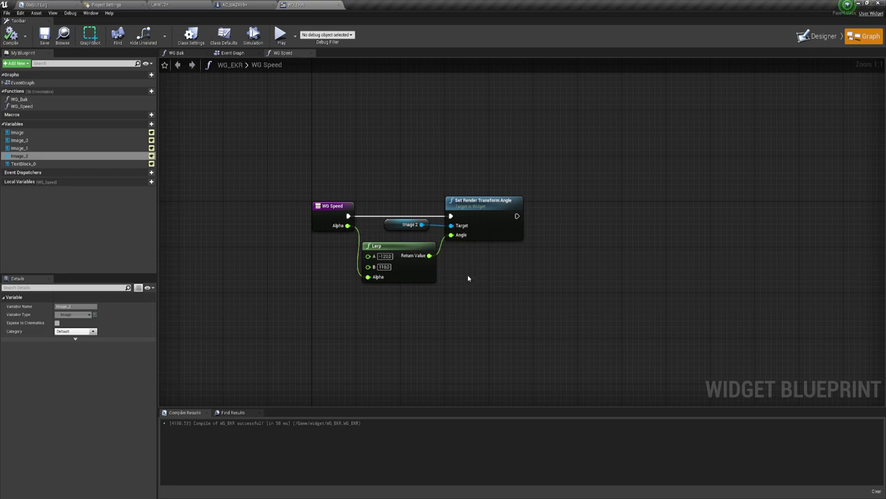
{"action": "left_click", "coordinate": [819, 36]}
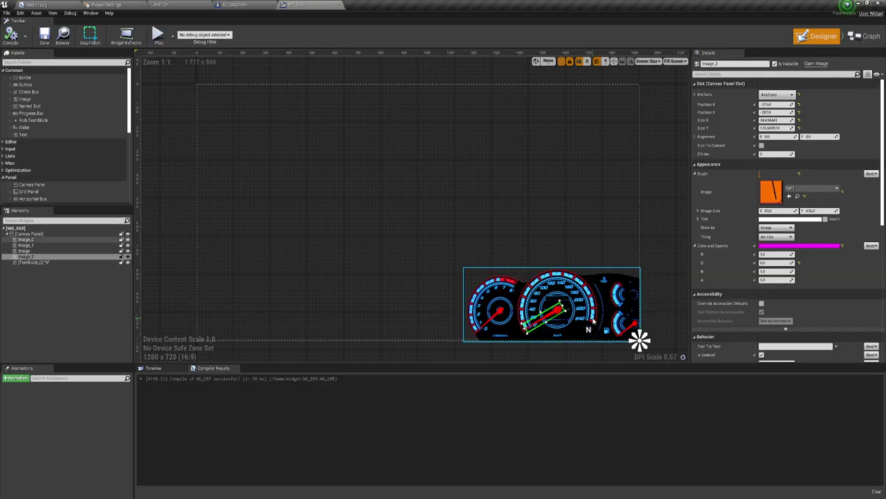
{"action": "left_click", "coordinate": [262, 5]}
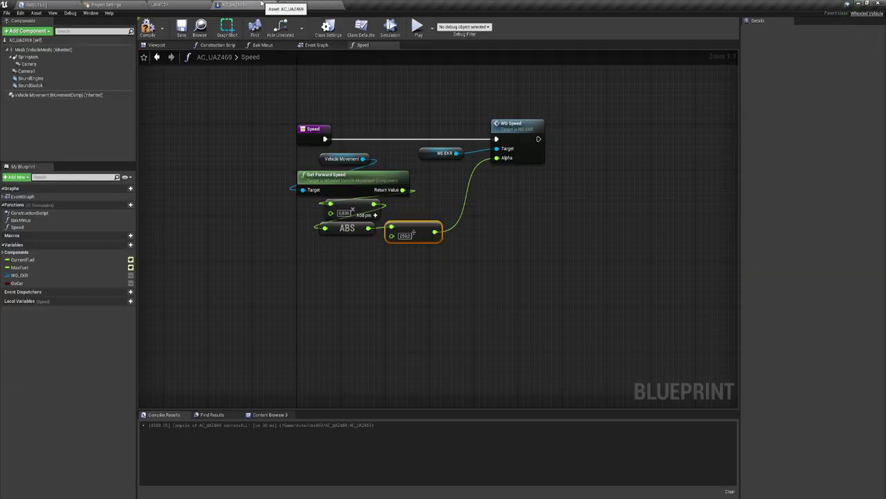
{"action": "left_click_drag", "start_coordinate": [389, 258], "coordinate": [453, 218]}
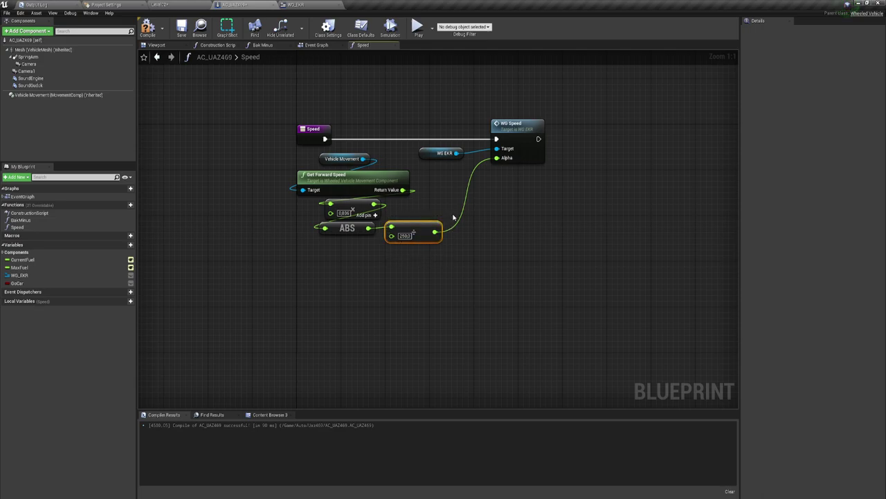
{"action": "right_click_drag", "start_coordinate": [509, 196], "coordinate": [437, 202]}
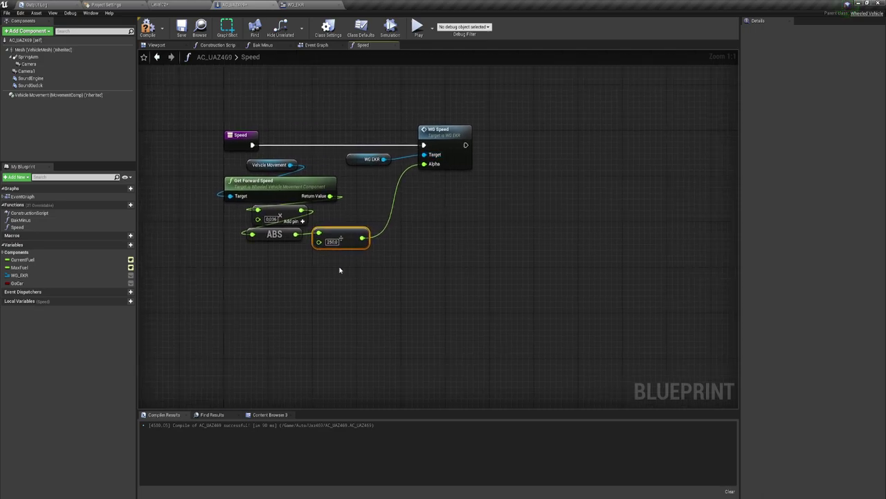
{"action": "left_click_drag", "start_coordinate": [404, 150], "coordinate": [599, 132]}
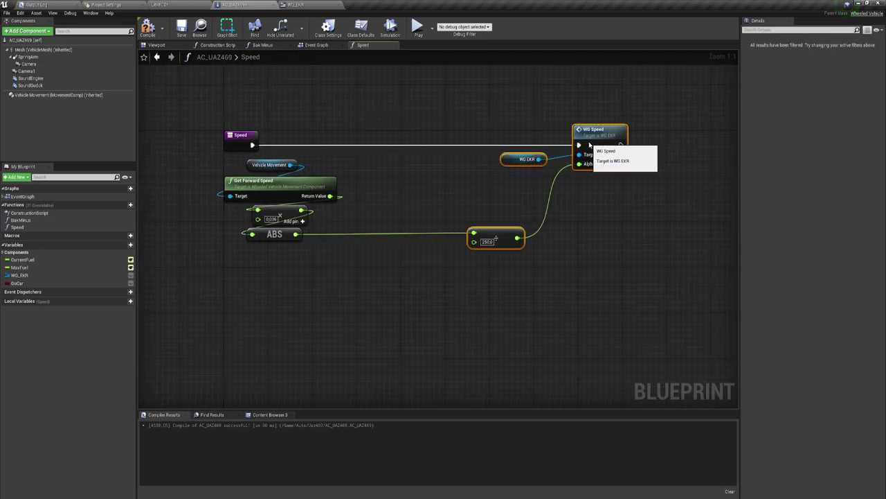
Step: Insert a Print String after Speed, fed by the absolute speed value, and arrange the nodes
{"action": "left_click_drag", "start_coordinate": [252, 145], "coordinate": [323, 131]}
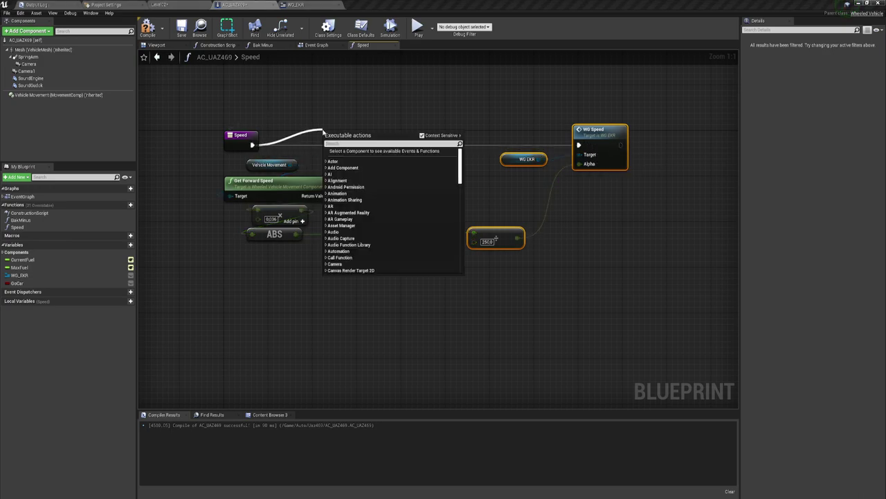
{"action": "type", "text": "print"}
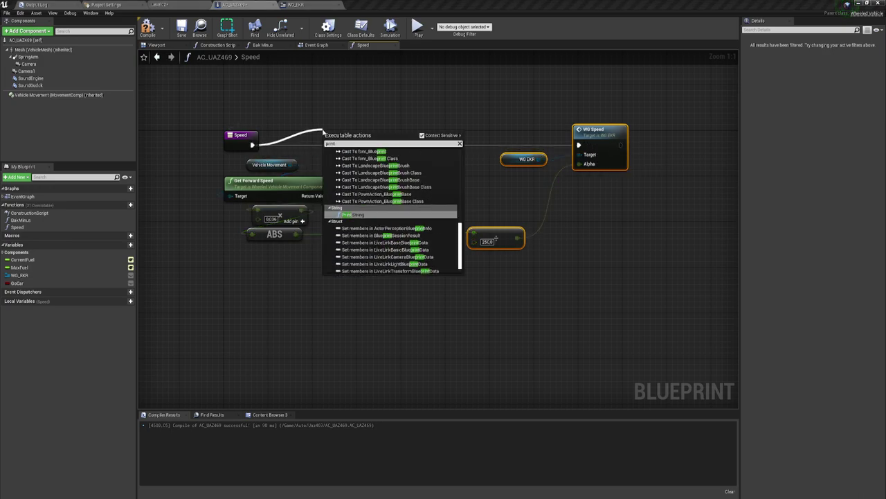
{"action": "key", "text": "Return"}
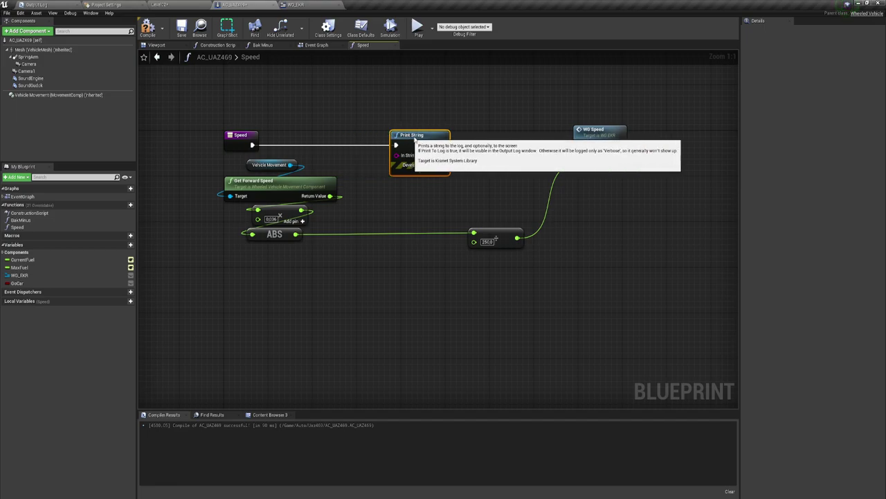
{"action": "left_click_drag", "start_coordinate": [328, 135], "coordinate": [411, 134]}
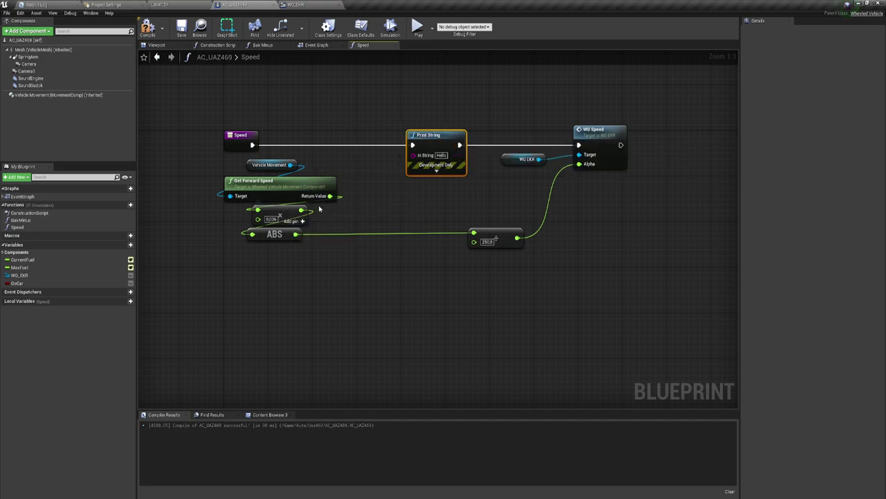
{"action": "mouse_move", "coordinate": [301, 210]}
{"action": "left_mouse_down"}
{"action": "mouse_move", "coordinate": [303, 220]}
{"action": "mouse_move", "coordinate": [354, 214]}
{"action": "mouse_move", "coordinate": [413, 155]}
{"action": "left_mouse_up"}
{"action": "left_click", "coordinate": [290, 253]}
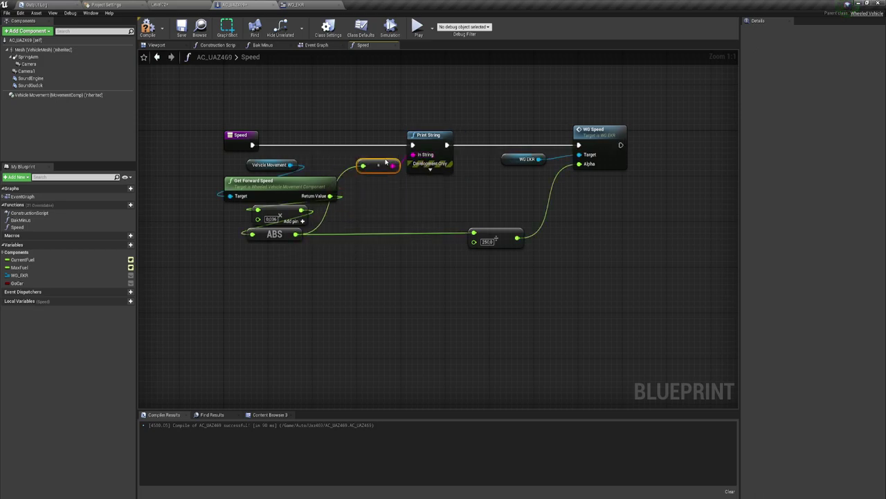
{"action": "left_click_drag", "start_coordinate": [354, 186], "coordinate": [385, 161]}
{"action": "mouse_move", "coordinate": [437, 208]}
{"action": "right_mouse_down"}
{"action": "mouse_move", "coordinate": [383, 205]}
{"action": "mouse_move", "coordinate": [419, 193]}
{"action": "right_mouse_up"}
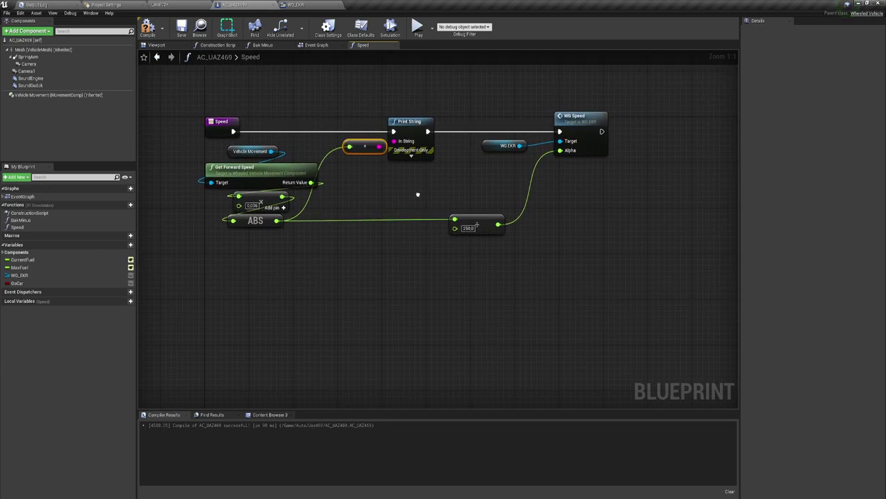
{"action": "mouse_move", "coordinate": [483, 251]}
{"action": "left_mouse_down"}
{"action": "mouse_move", "coordinate": [572, 124]}
{"action": "mouse_move", "coordinate": [533, 124]}
{"action": "left_mouse_up"}
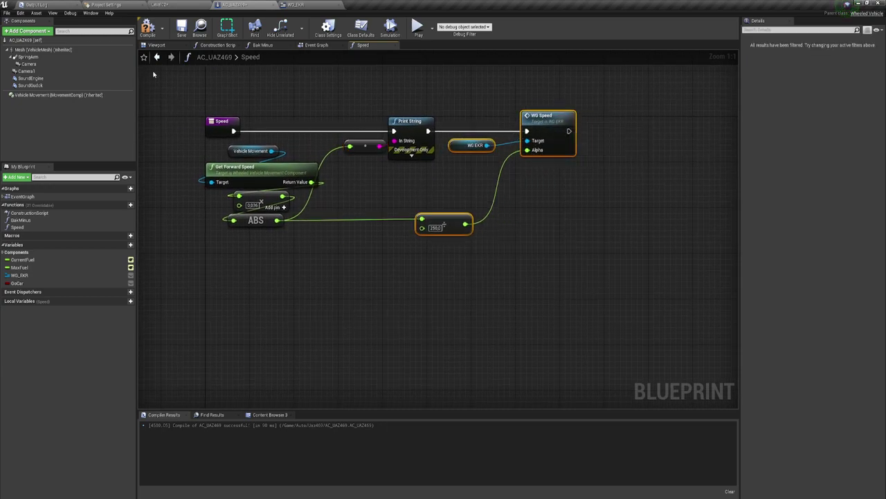
Step: Compile the blueprint and set the Print String text colour to red
{"action": "left_click", "coordinate": [148, 29]}
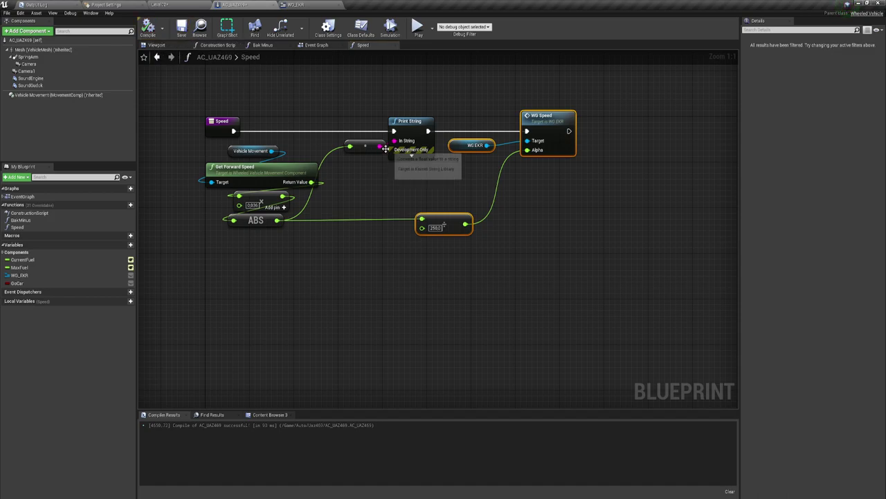
{"action": "left_click", "coordinate": [411, 155]}
{"action": "left_click", "coordinate": [423, 173]}
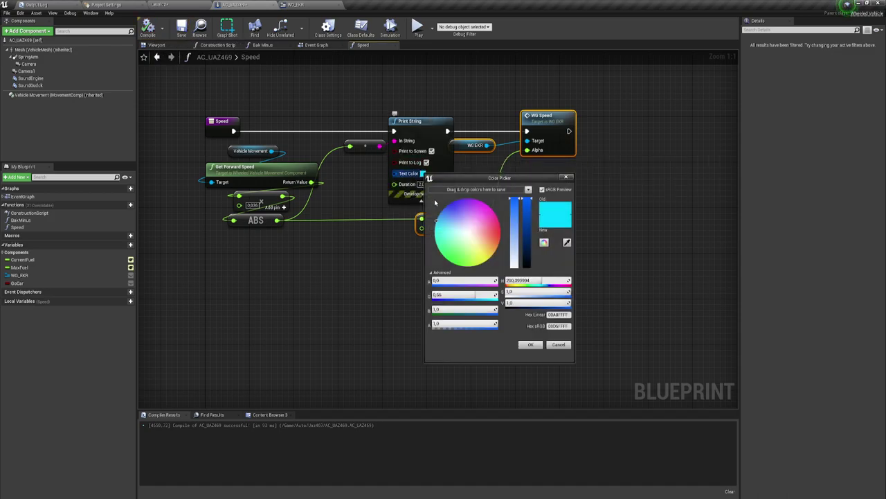
{"action": "left_click_drag", "start_coordinate": [484, 232], "coordinate": [509, 237]}
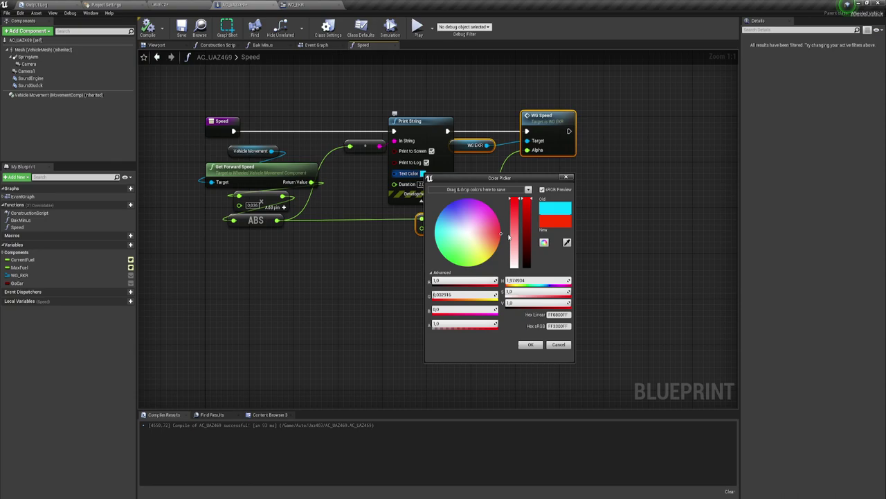
{"action": "left_click", "coordinate": [530, 344]}
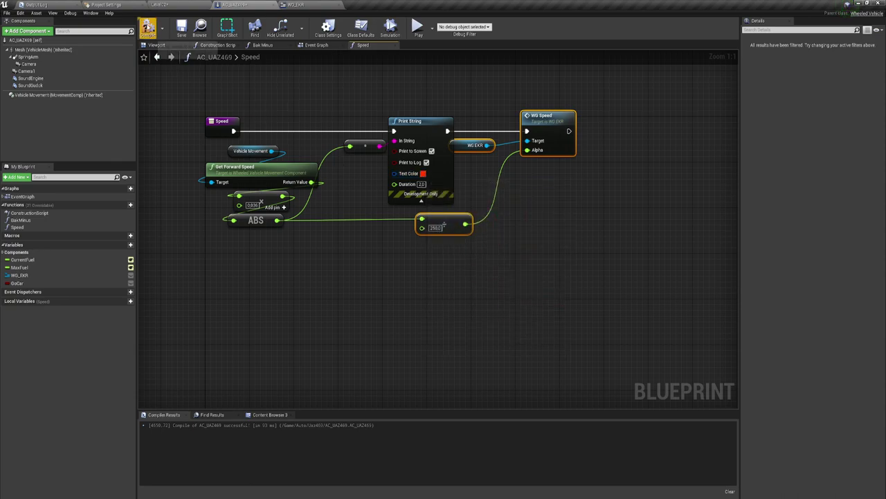
Step: Play-test the level to watch the red speed values print, then return to the AC_UAZ469 Speed graph
{"action": "left_click", "coordinate": [175, 6]}
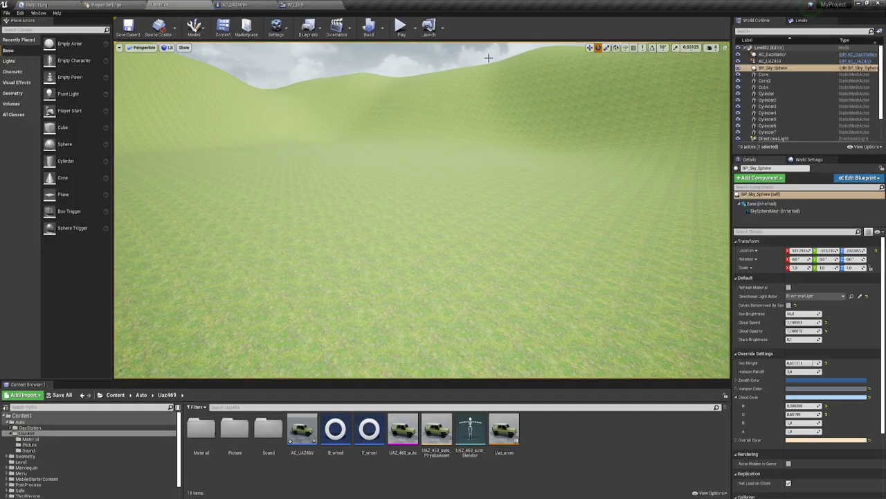
{"action": "left_click", "coordinate": [402, 27]}
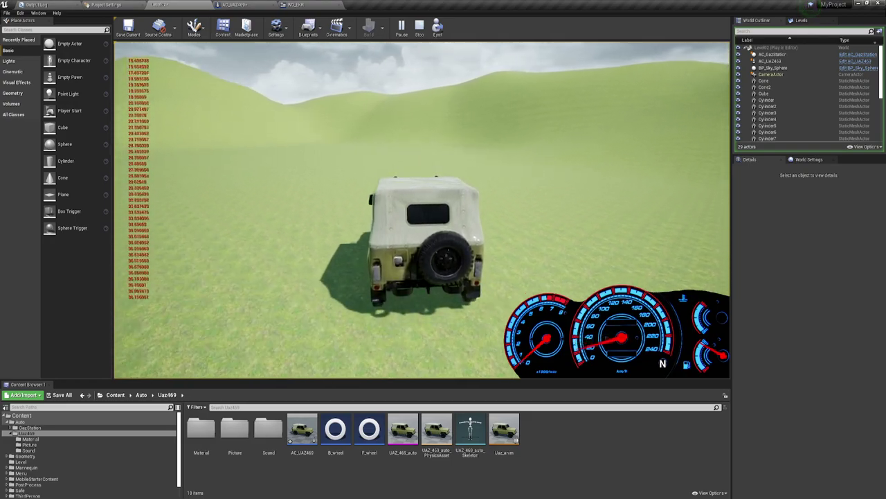
{"action": "key", "text": "Escape"}
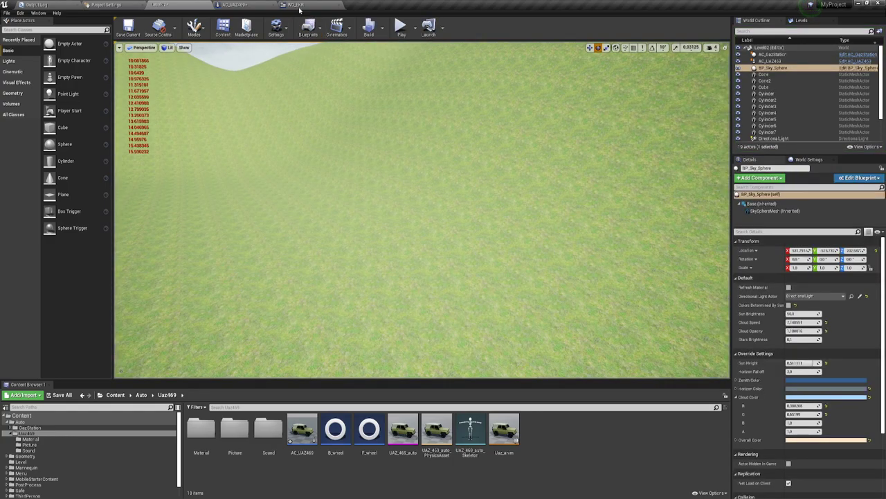
{"action": "left_click", "coordinate": [297, 5]}
{"action": "left_click", "coordinate": [249, 5]}
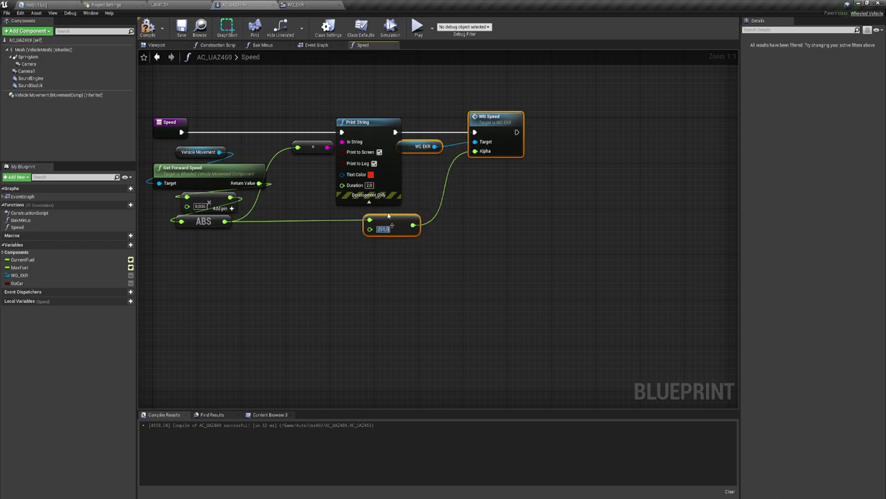
Step: Compile the blueprint and drive forward in a play test, watching the printed speed climb to about 43
{"action": "left_click", "coordinate": [150, 35]}
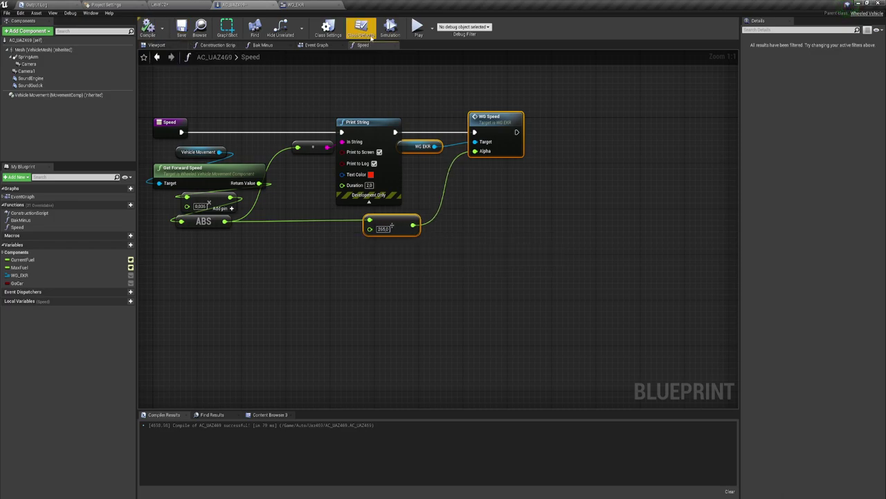
{"action": "left_click", "coordinate": [417, 28]}
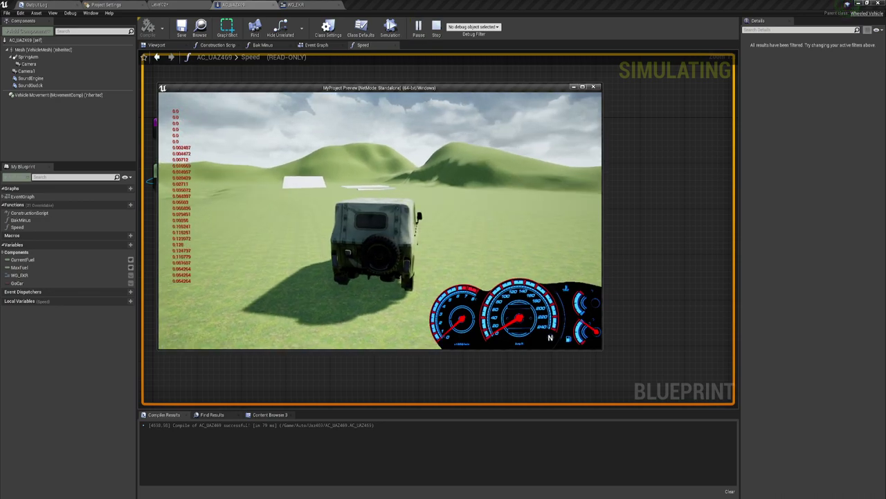
{"action": "key", "text": "w"}
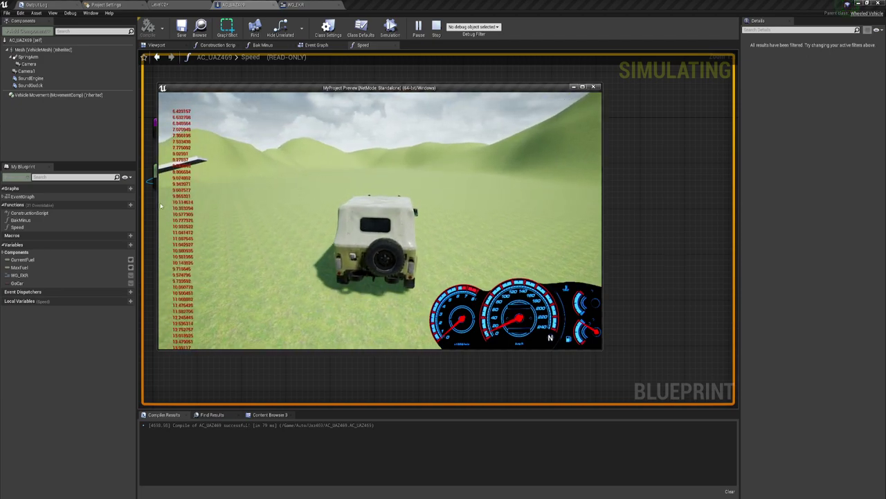
{"action": "key", "text": "Escape"}
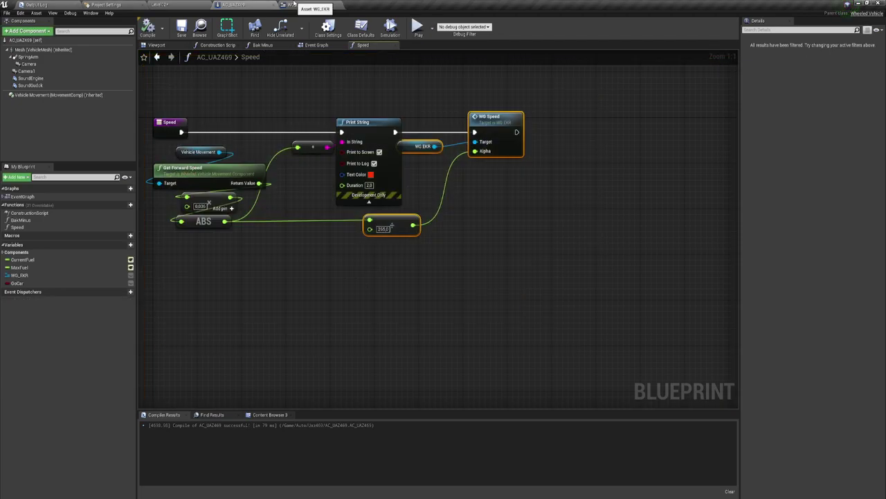
Step: Check the whole dashboard widget in the WG_EKR designer, then go back to the Speed graph
{"action": "left_click", "coordinate": [293, 5]}
{"action": "scroll", "coordinate": [584, 290], "scroll_direction": "up", "scroll_amount": 5}
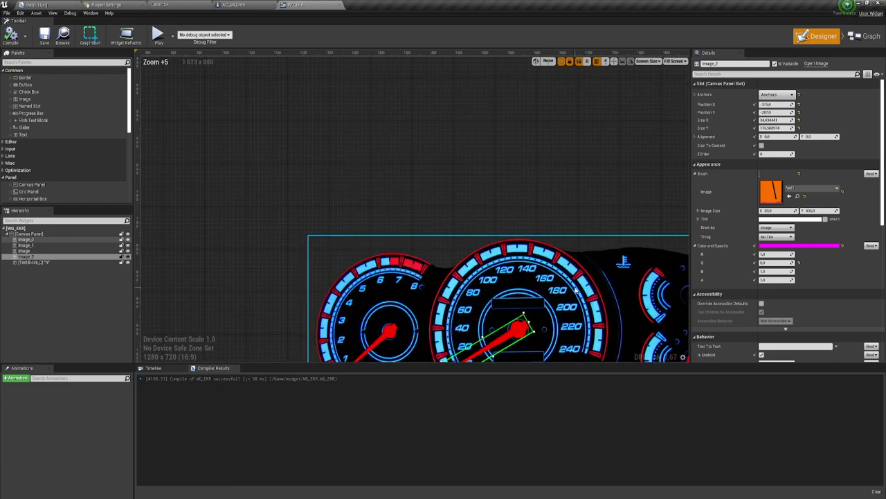
{"action": "right_click_drag", "start_coordinate": [544, 173], "coordinate": [434, 27]}
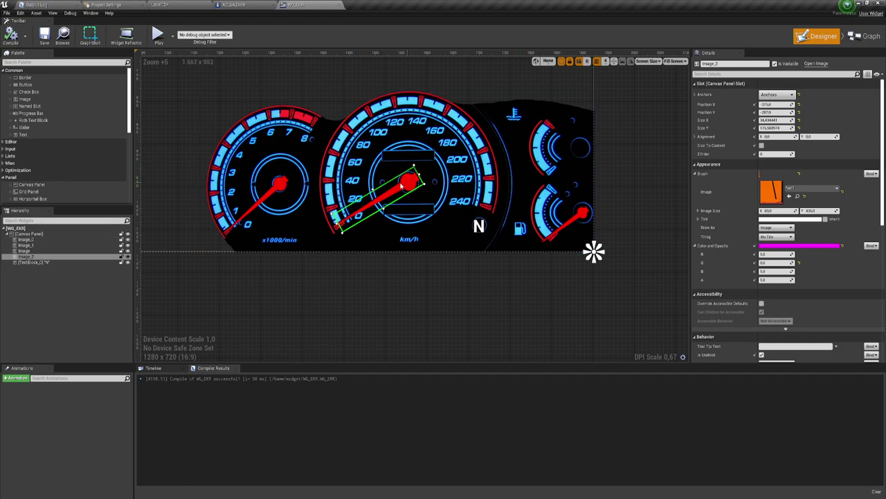
{"action": "left_click", "coordinate": [258, 5]}
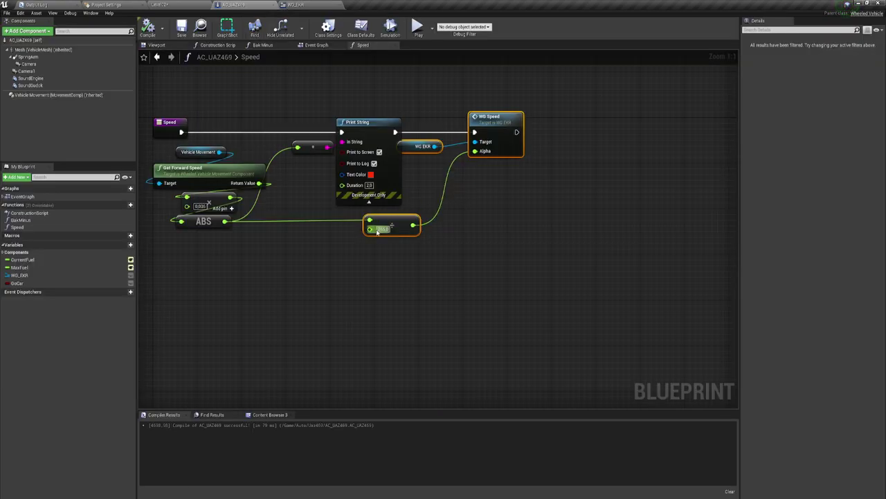
{"action": "mouse_move", "coordinate": [329, 242]}
{"action": "left_mouse_down"}
{"action": "mouse_move", "coordinate": [481, 230]}
{"action": "mouse_move", "coordinate": [480, 221]}
{"action": "left_mouse_up"}
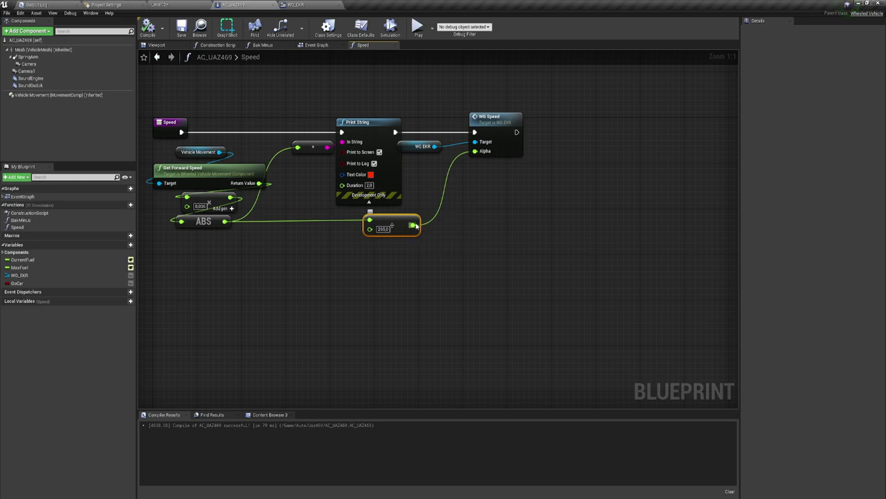
Step: In the level editor, aim the viewport across the hills toward the ramp and arch
{"action": "left_click", "coordinate": [181, 6]}
{"action": "right_click_drag", "start_coordinate": [476, 214], "coordinate": [475, 173]}
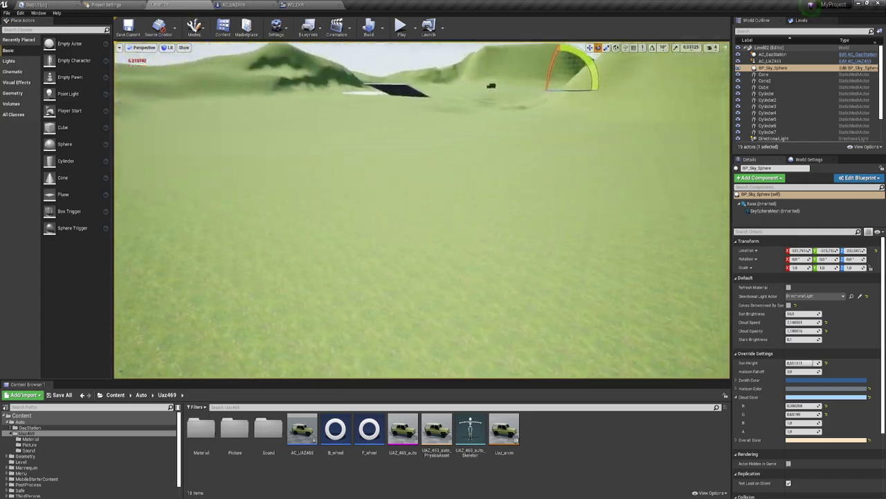
{"action": "right_click_drag", "start_coordinate": [476, 214], "coordinate": [474, 214]}
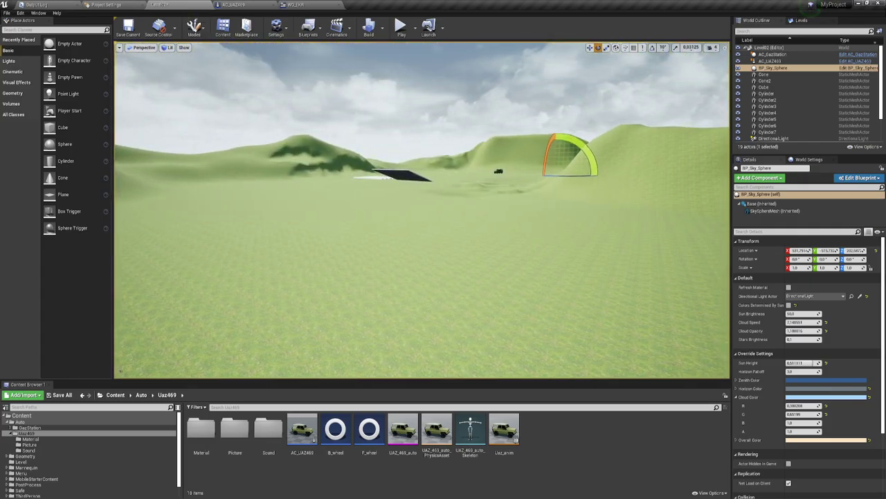